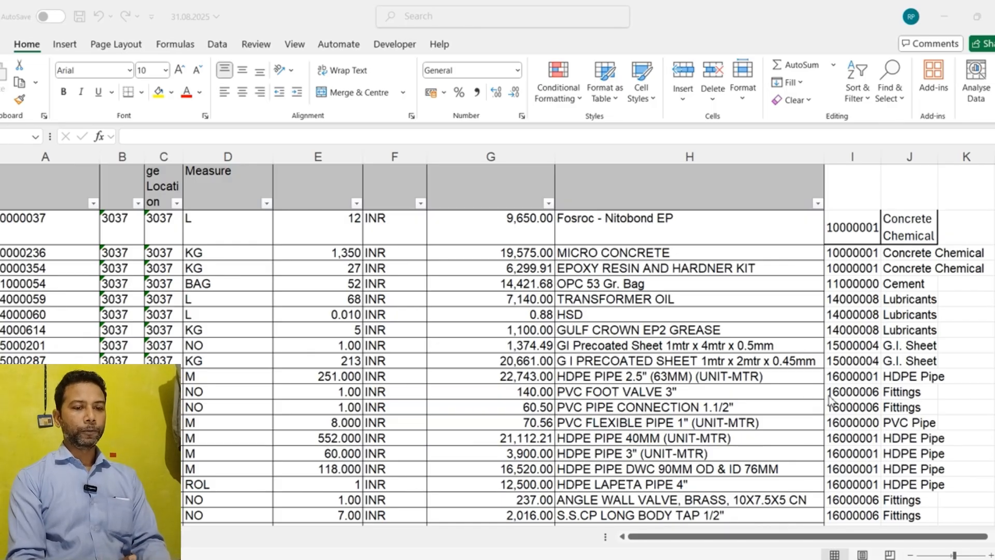
# Step: Inspect the existing VLOOKUP formula in the group description column and the matching source rows in the STOCK REPORT 31.07.2025 workbook
pyautogui.click(895, 310)
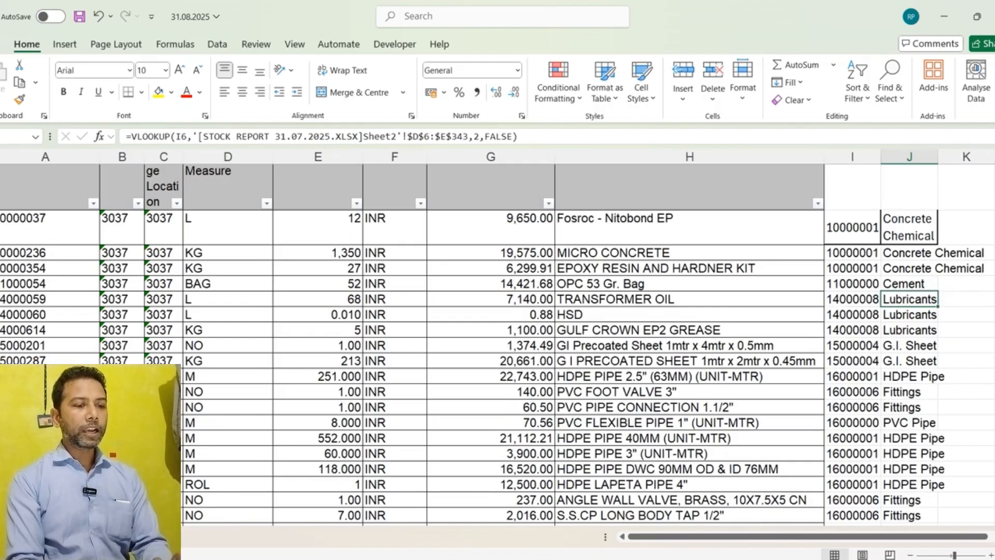
pyautogui.moveTo(524, 557)
pyautogui.click(482, 524)
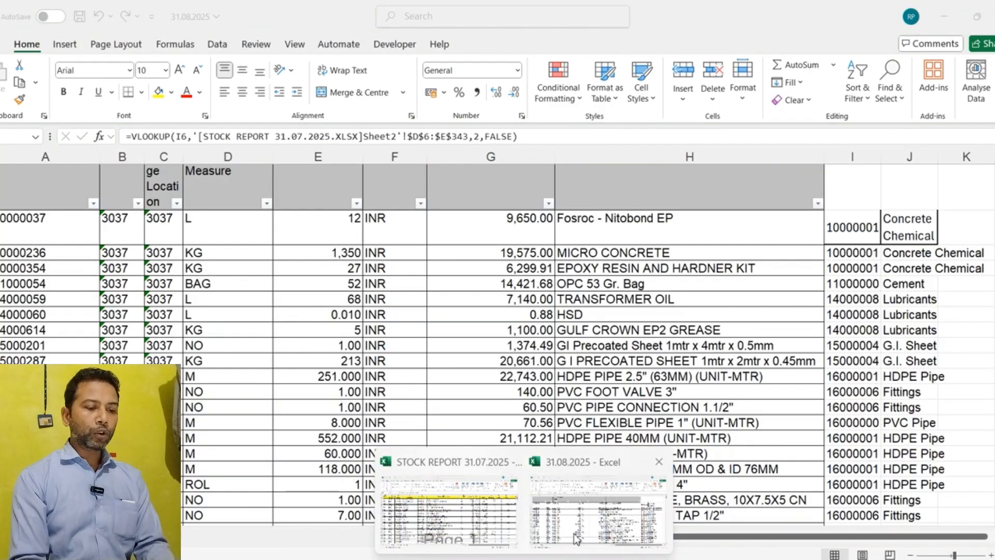
pyautogui.click(577, 538)
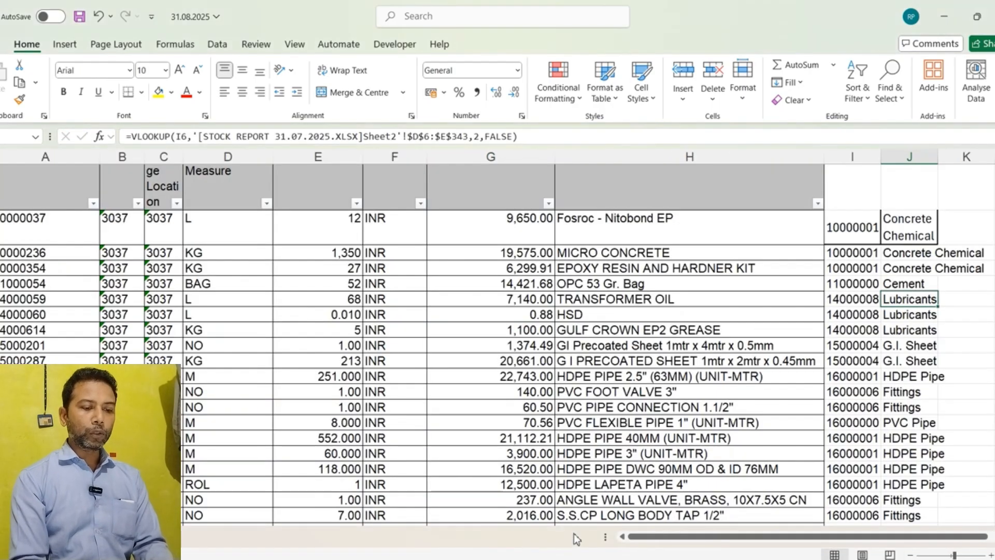
pyautogui.click(35, 251)
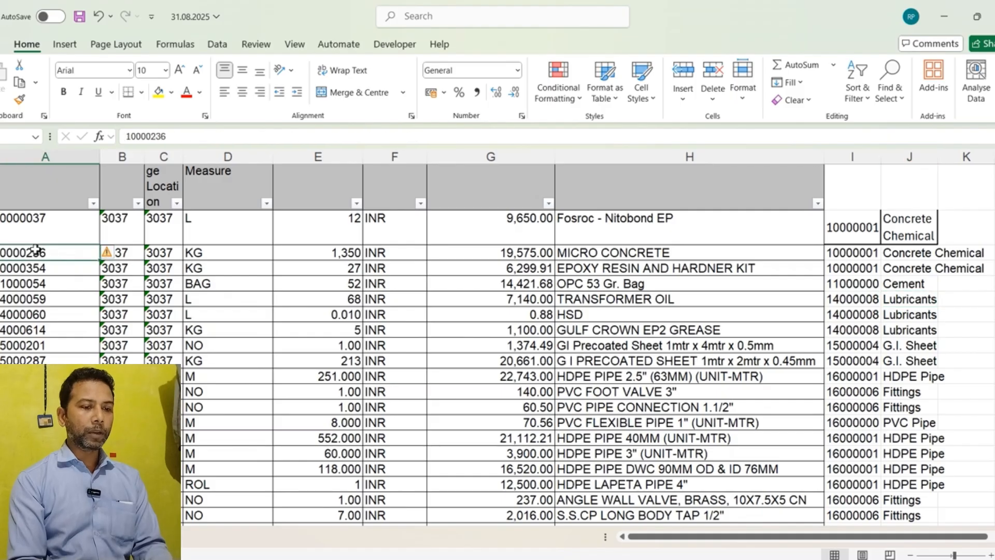
pyautogui.click(596, 241)
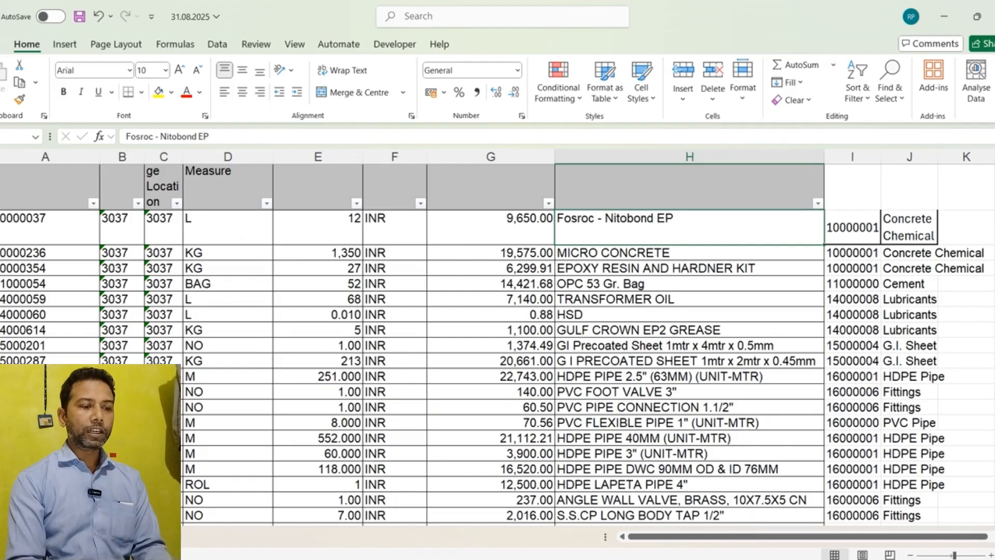
pyautogui.moveTo(524, 559)
pyautogui.click(449, 529)
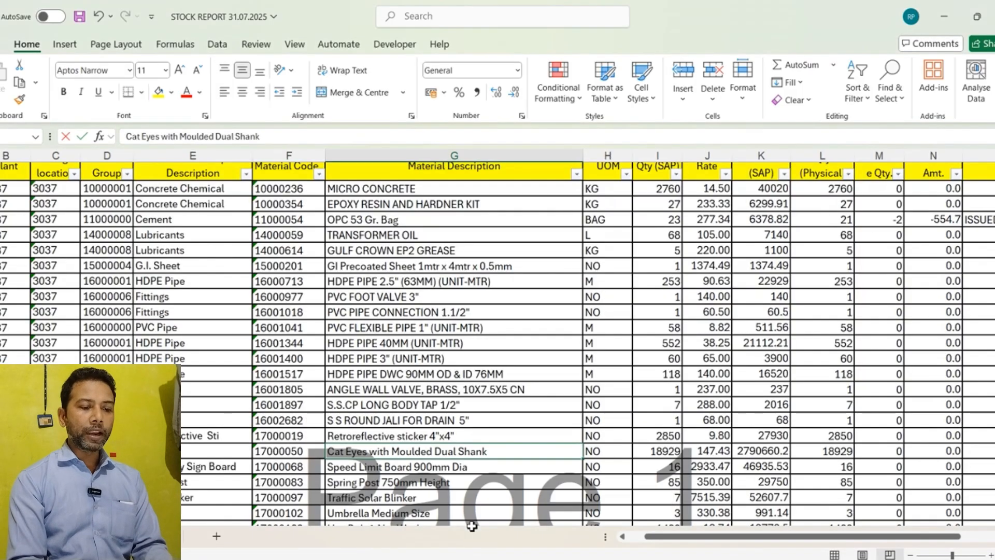
pyautogui.click(127, 269)
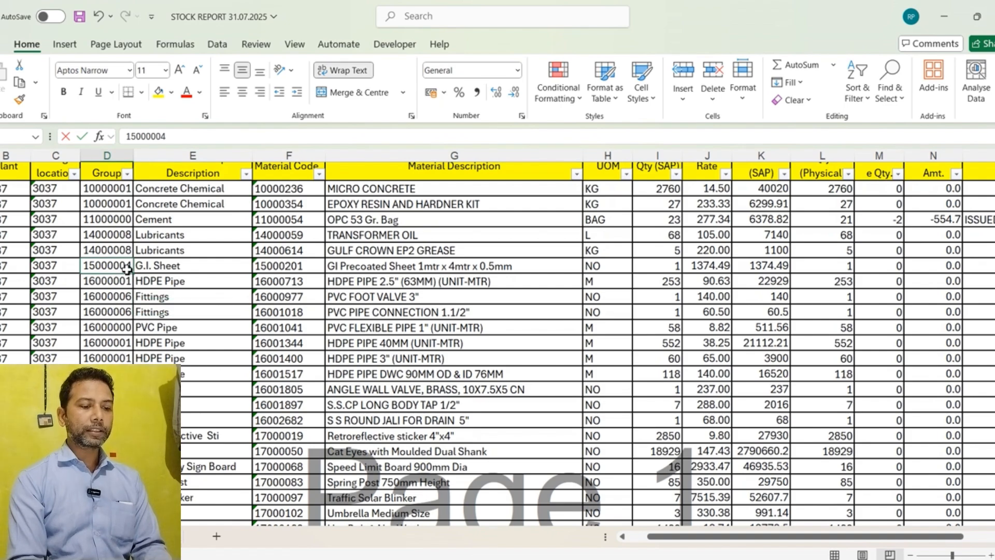
pyautogui.click(173, 255)
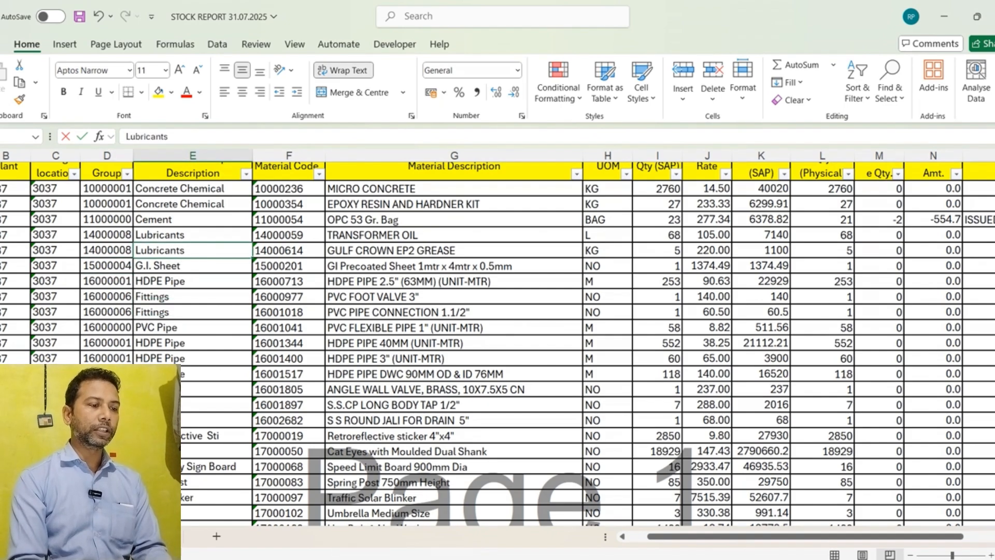
pyautogui.click(582, 514)
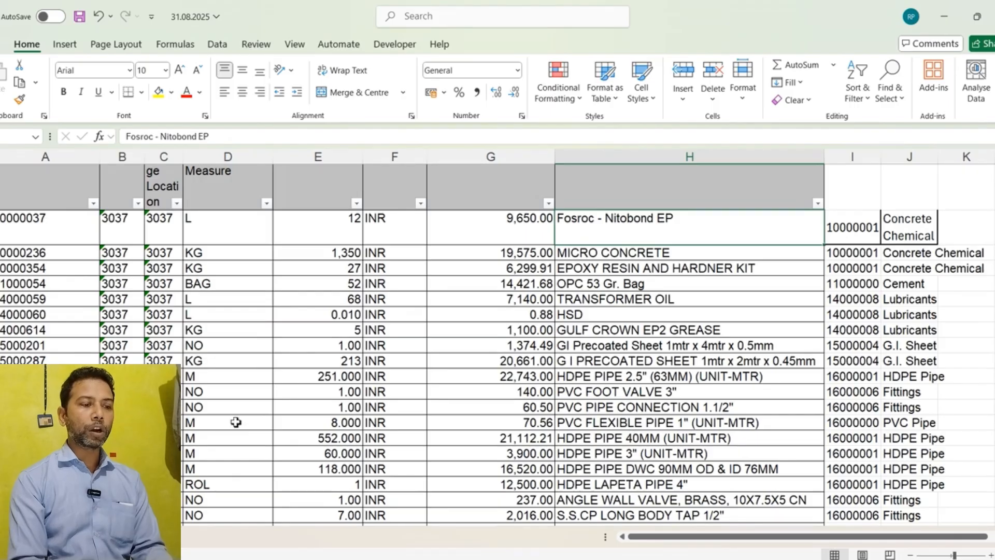
# Step: Compare material codes, descriptions and groups between the 31.08.2025 sheet and the STOCK REPORT 31.07.2025 sheet
pyautogui.hscroll(2, 236, 422)
pyautogui.hscroll(-3, 237, 422)
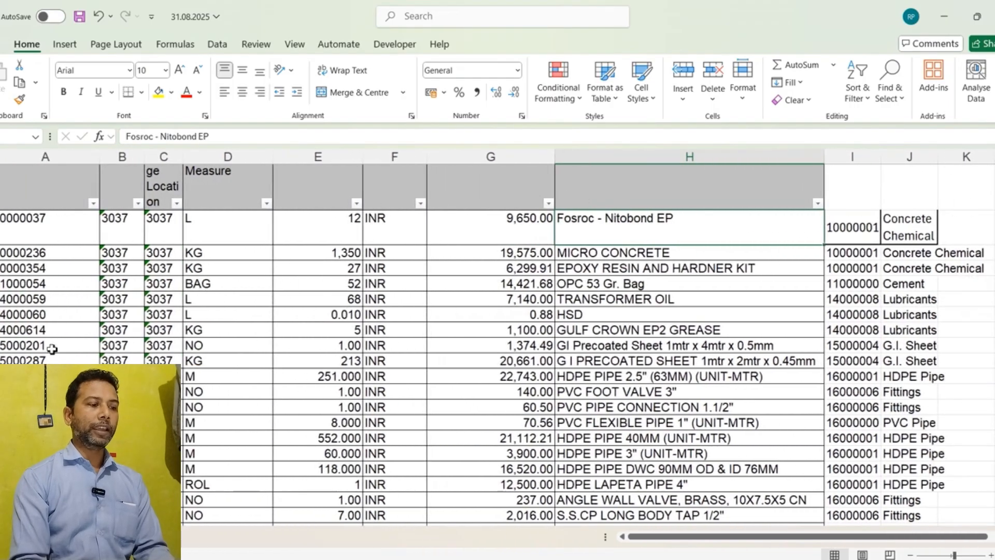
pyautogui.click(51, 348)
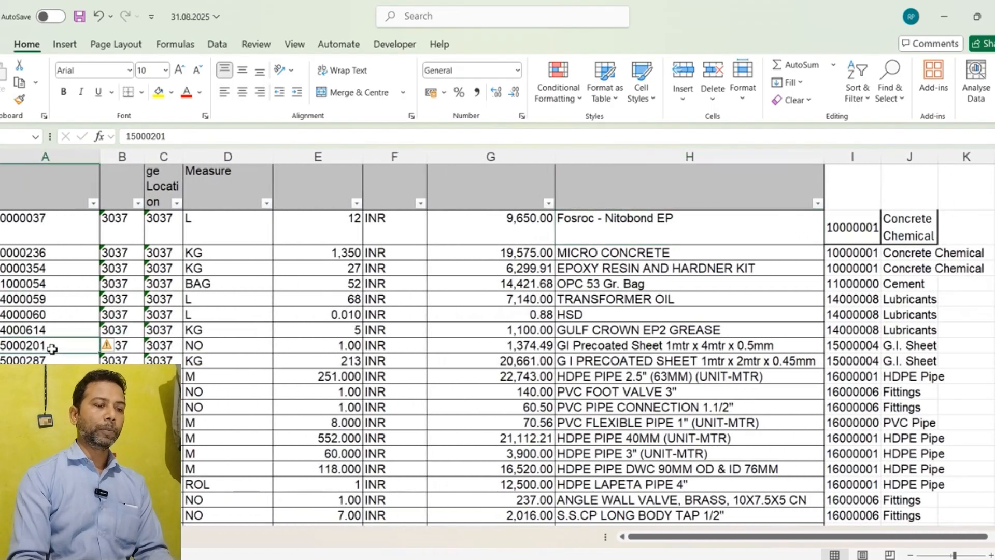
pyautogui.click(131, 299)
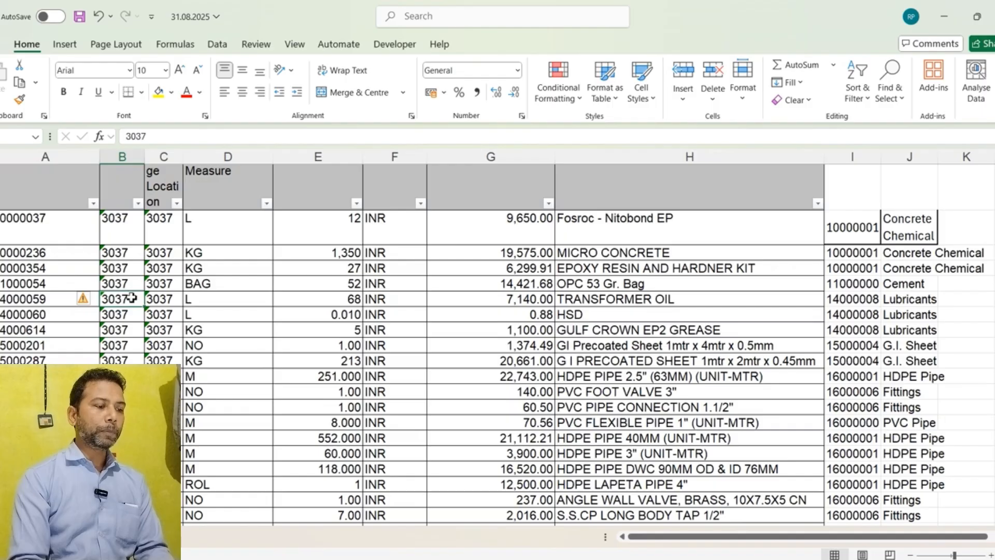
pyautogui.click(342, 286)
pyautogui.click(536, 264)
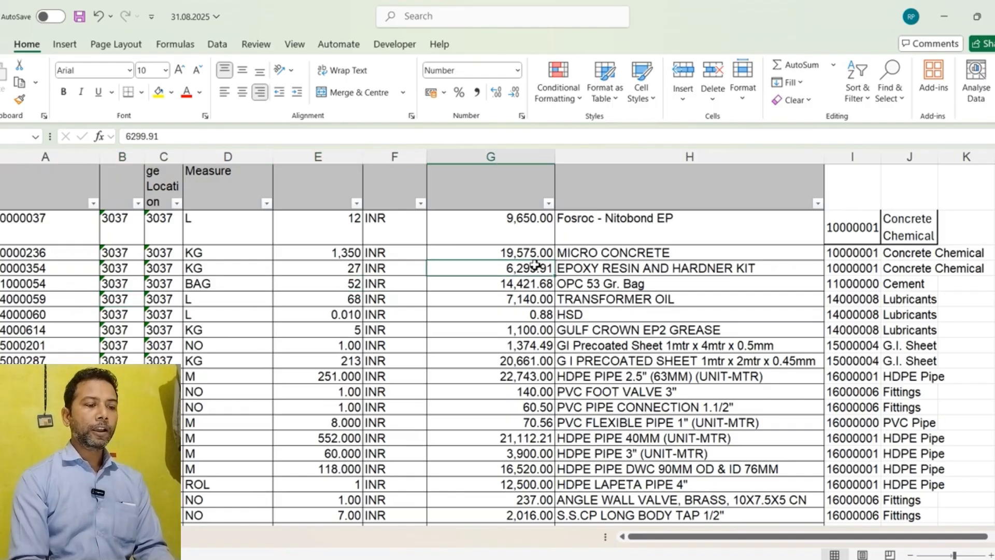
pyautogui.click(633, 273)
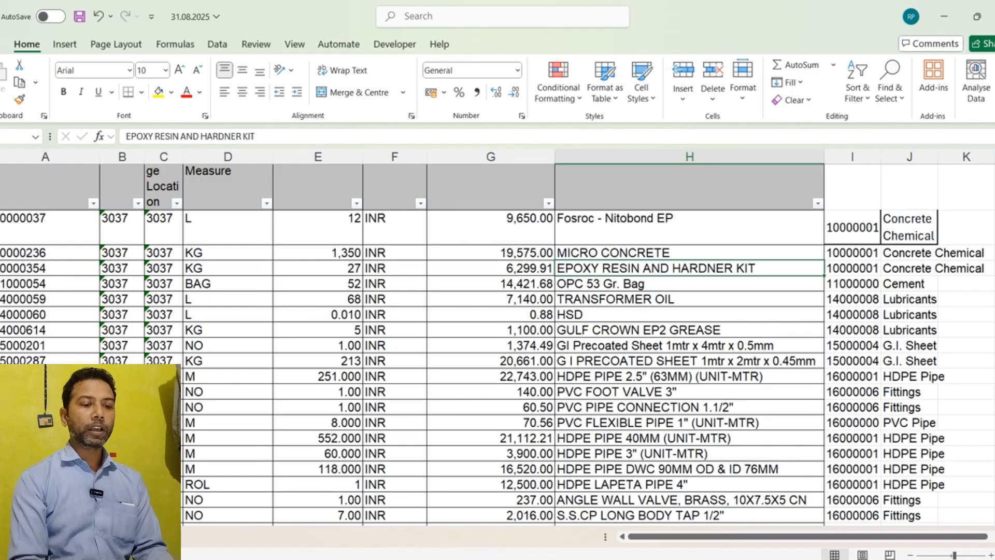
pyautogui.moveTo(523, 559)
pyautogui.click(454, 523)
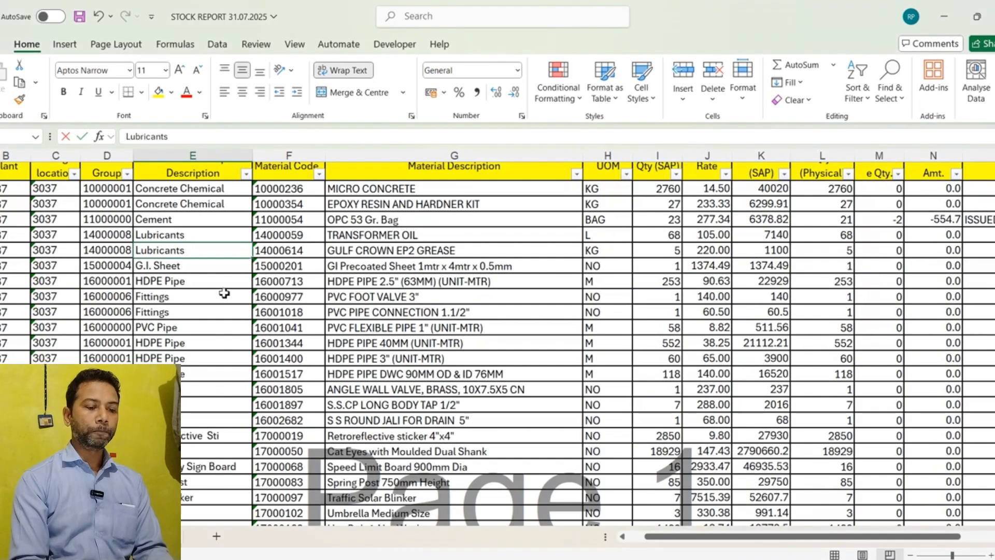
pyautogui.click(113, 250)
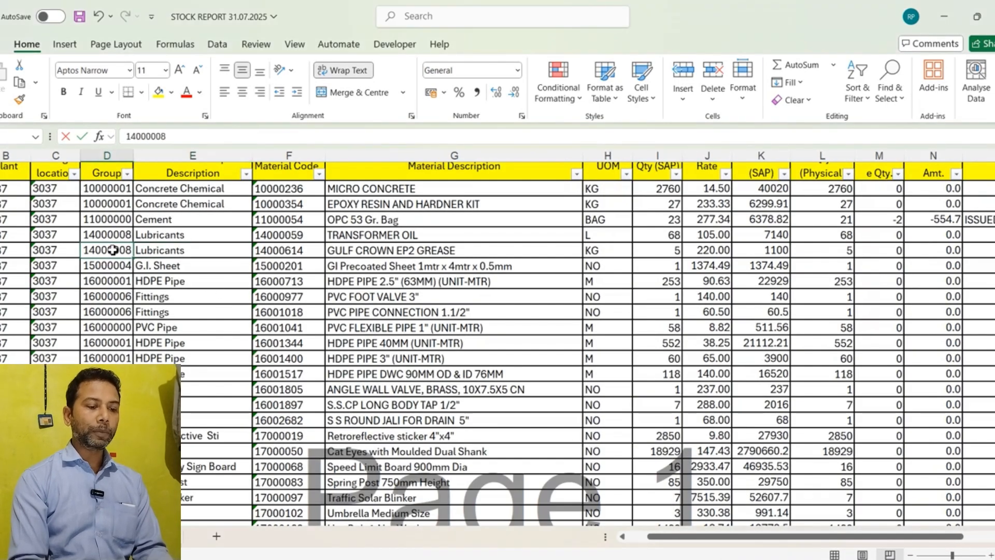
pyautogui.click(169, 248)
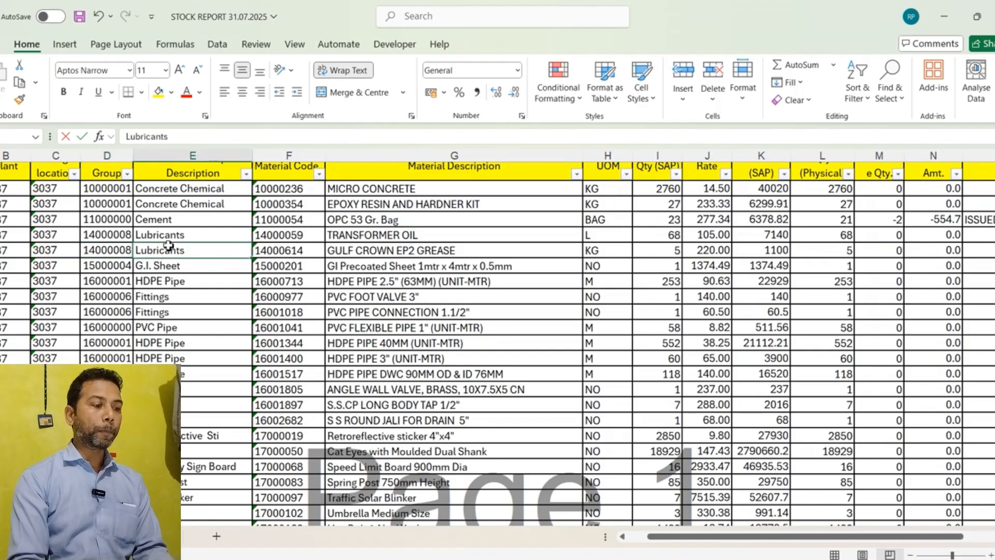
pyautogui.click(279, 223)
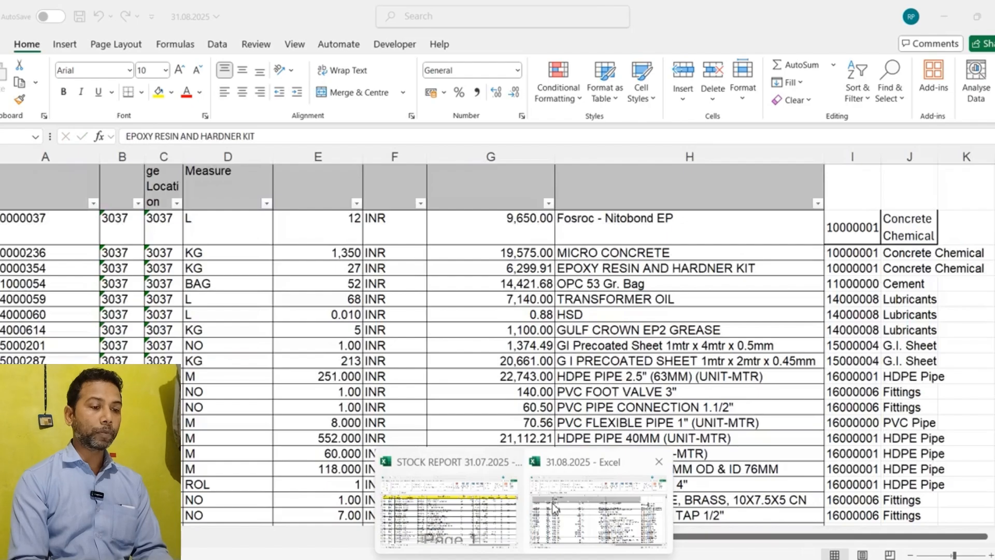
pyautogui.click(555, 519)
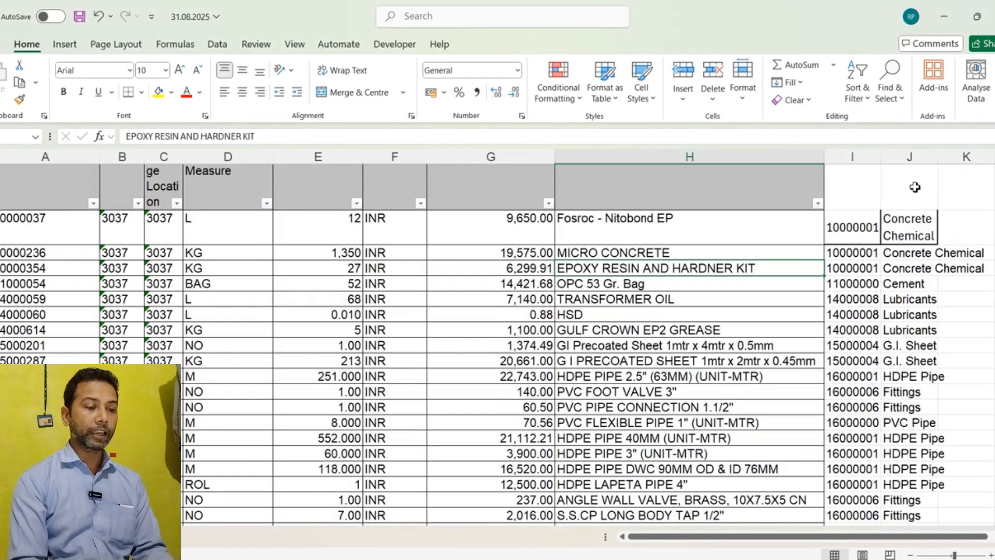
# Step: Start a VLOOKUP formula, entered as =VLOOKU(, in the empty column L cell beside the MICRO CONCRETE row
pyautogui.hscroll(5, 944, 389)
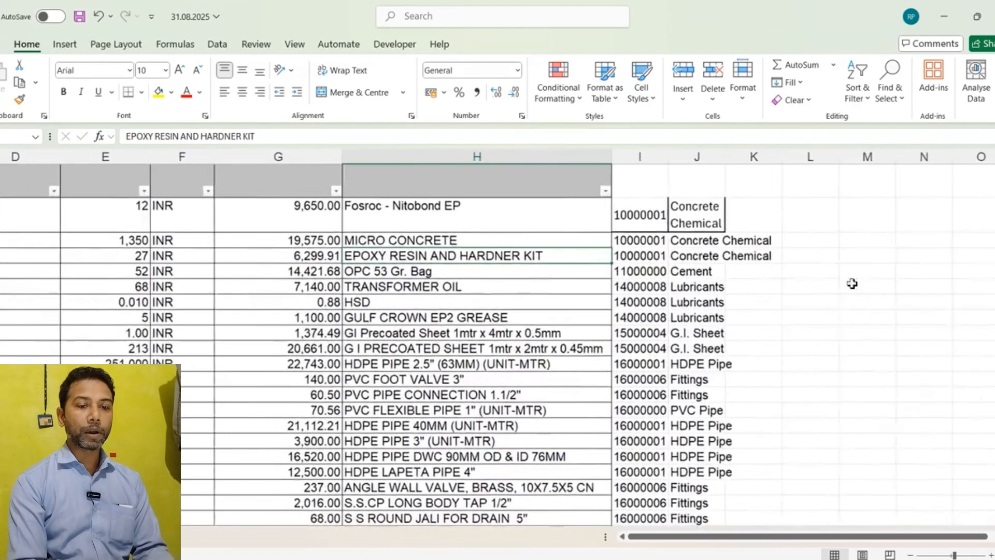
pyautogui.click(794, 237)
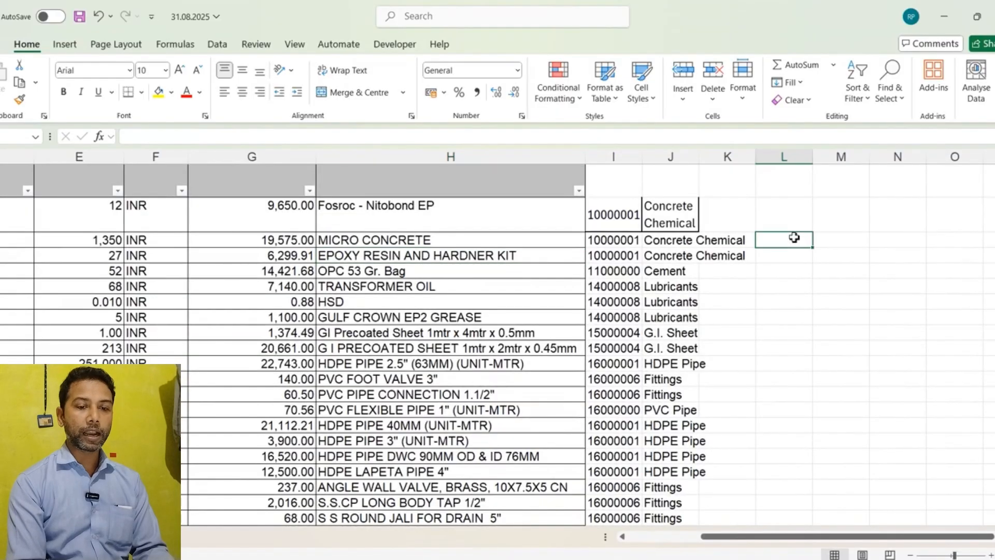
pyautogui.write('=')
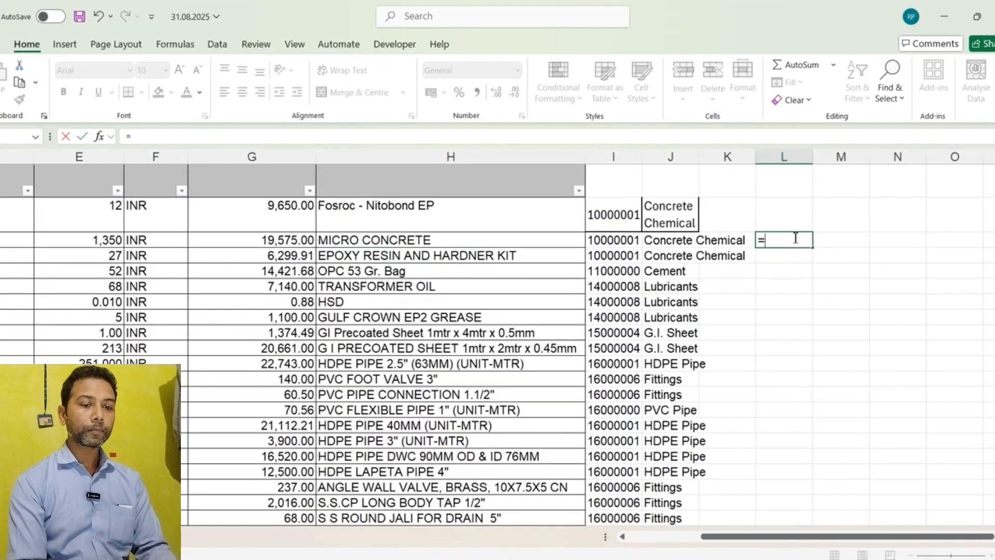
pyautogui.write('VL')
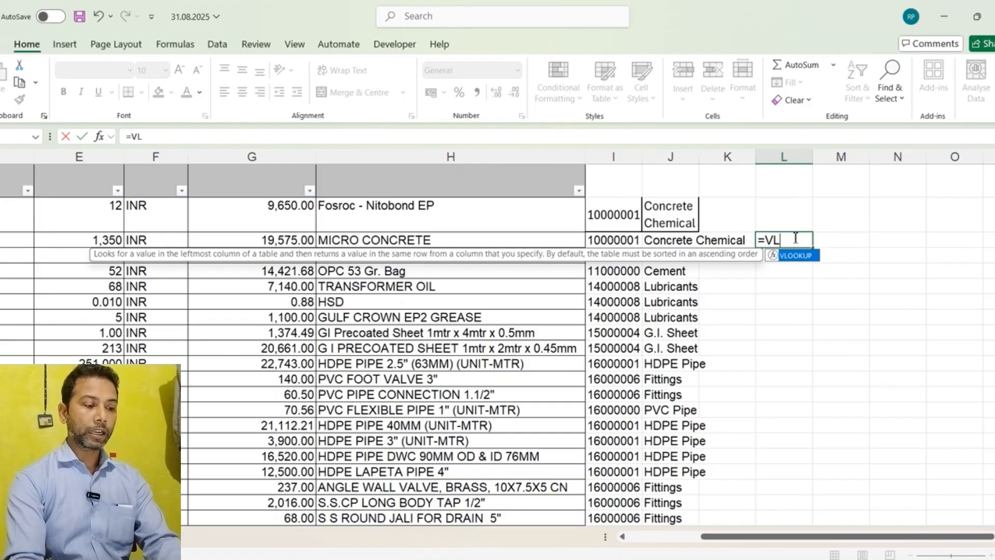
pyautogui.write('OOKU(')
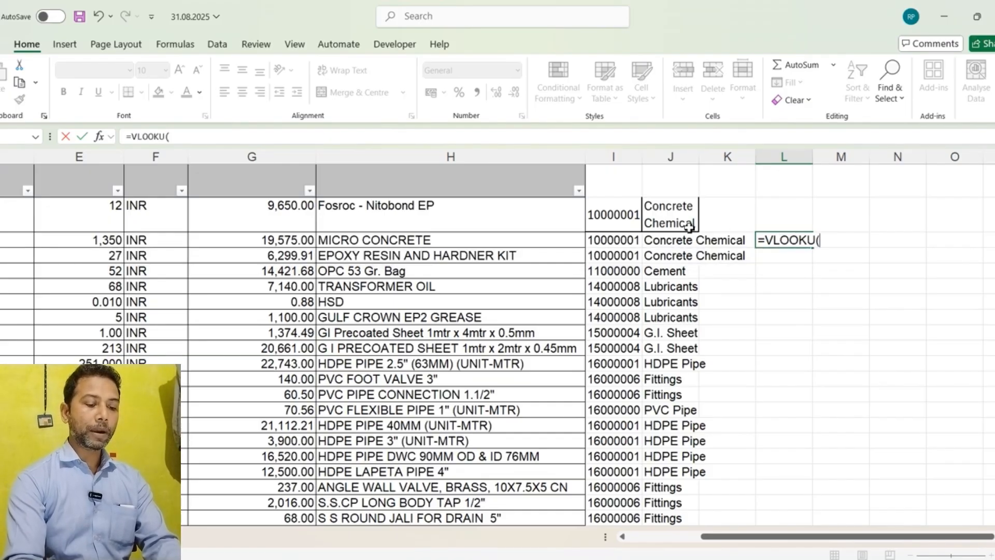
# Step: Set the lookup value to the MICRO CONCRETE material code cell F6 in the STOCK REPORT 31.07.2025 Sheet2
pyautogui.hscroll(3, 690, 228)
pyautogui.hscroll(-5, 689, 228)
pyautogui.hscroll(-2, 689, 228)
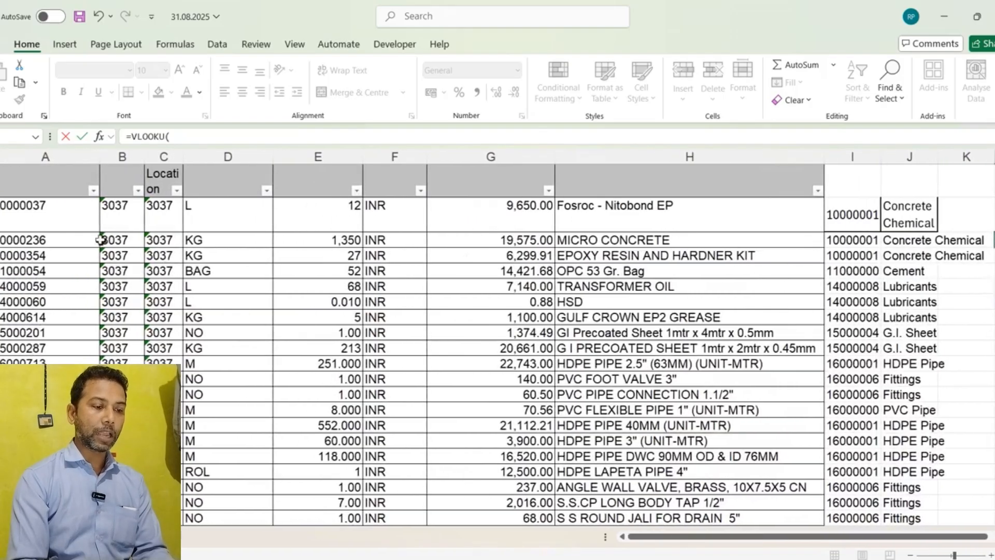
pyautogui.click(12, 243)
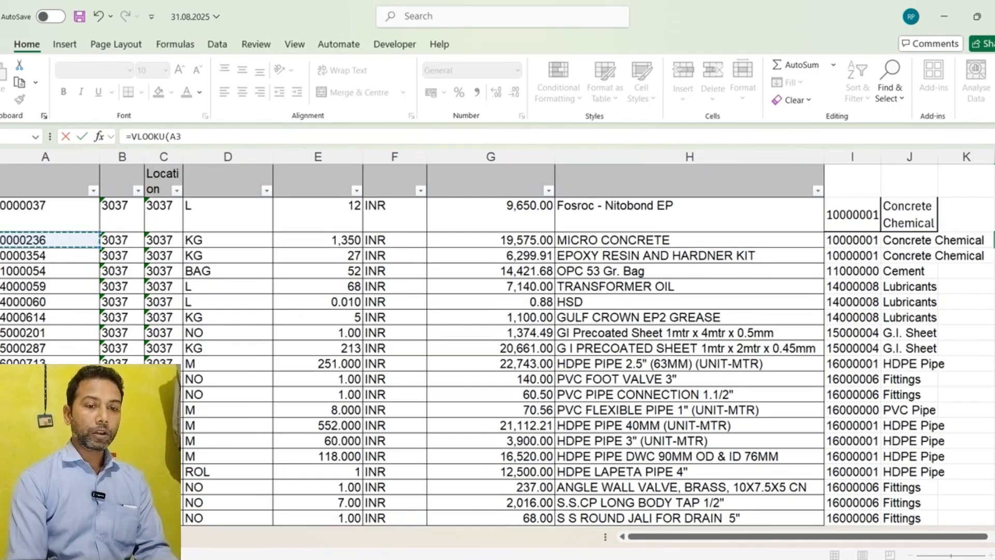
pyautogui.click(491, 544)
pyautogui.click(449, 510)
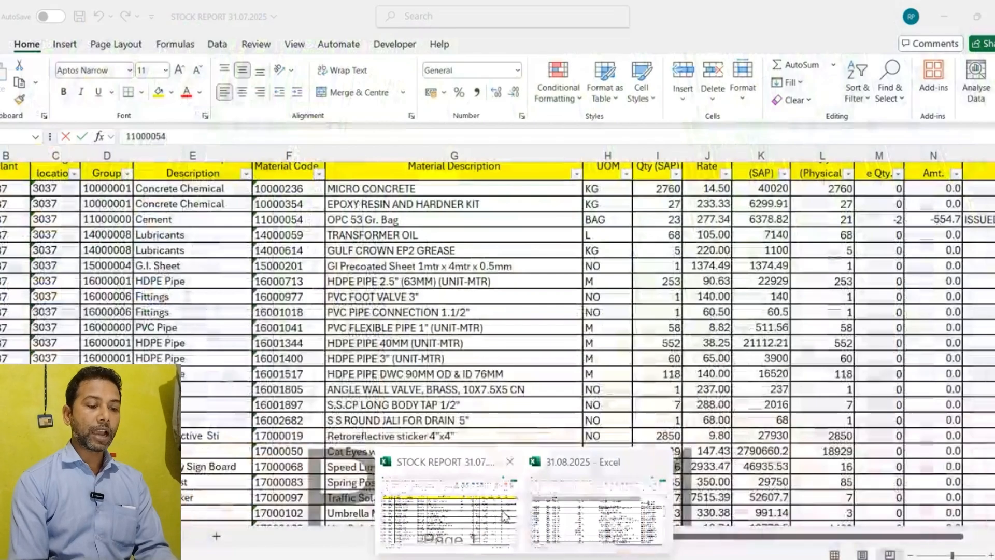
pyautogui.click(298, 188)
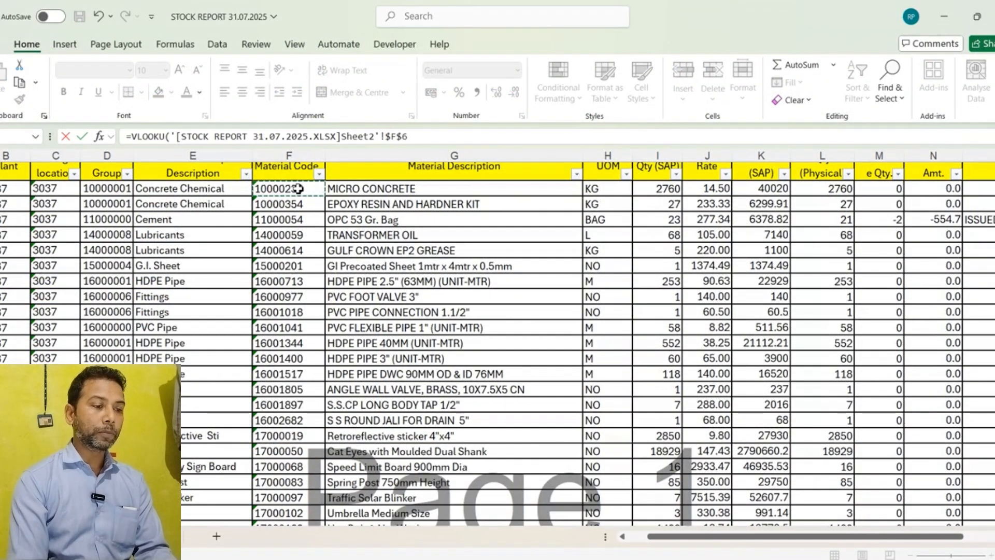
# Step: Extend the formula's reference to the range F6:H186 on Sheet2 of the stock report
pyautogui.hotkey('shift', 'Right')
pyautogui.hotkey('shift', 'Right')
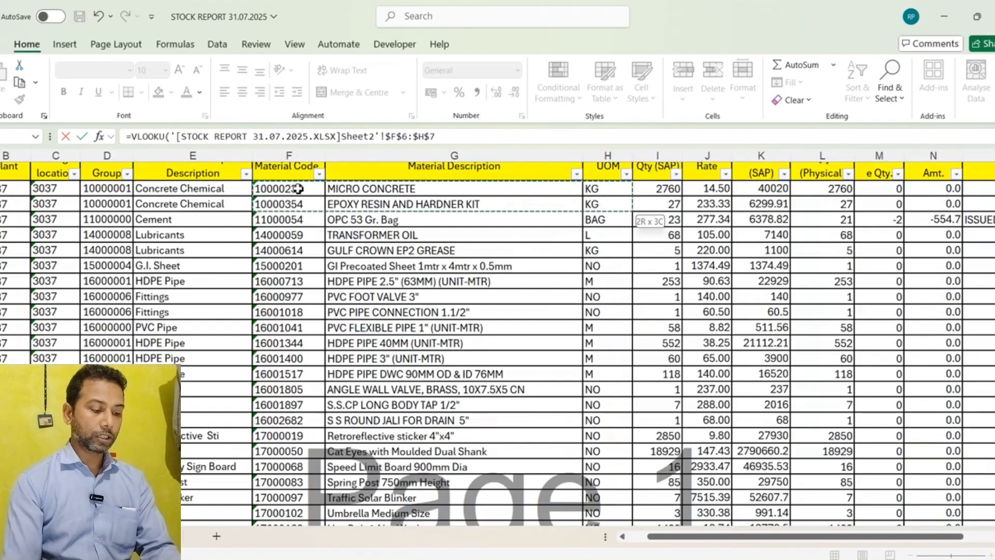
pyautogui.hotkey('shift', 'Down')
pyautogui.hotkey('shift', 'Down')
pyautogui.hotkey('shift', 'Down')
pyautogui.hotkey('shift', 'Down')
pyautogui.hotkey('shift', 'Down')
pyautogui.hotkey('shift', 'Down')
pyautogui.hotkey('shift', 'Down')
pyautogui.hotkey('shift', 'Down')
pyautogui.hotkey('shift', 'Down')
pyautogui.hotkey('shift', 'Down')
pyautogui.hotkey('shift', 'Down')
pyautogui.hotkey('shift', 'Down')
pyautogui.hotkey('shift', 'Down')
pyautogui.hotkey('shift', 'Down')
pyautogui.hotkey('shift', 'Down')
pyautogui.hotkey('shift', 'Down')
pyautogui.hotkey('shift', 'Down')
pyautogui.hotkey('shift', 'Down')
pyautogui.hotkey('shift', 'Down')
pyautogui.hotkey('shift', 'Down')
pyautogui.hotkey('shift', 'Down')
pyautogui.hotkey('shift', 'Down')
pyautogui.hotkey('shift', 'Down')
pyautogui.hotkey('shift', 'Down')
pyautogui.hotkey('shift', 'Down')
pyautogui.hotkey('shift', 'Down')
pyautogui.hotkey('shift', 'Down')
pyautogui.hotkey('shift', 'Down')
pyautogui.hotkey('shift', 'Down')
pyautogui.hotkey('shift', 'Down')
pyautogui.hotkey('shift', 'Down')
pyautogui.hotkey('shift', 'Down')
pyautogui.hotkey('shift', 'Down')
pyautogui.hotkey('shift', 'Down')
pyautogui.hotkey('shift', 'Down')
pyautogui.hotkey('shift', 'Down')
pyautogui.hotkey('shift', 'Down')
pyautogui.hotkey('shift', 'Down')
pyautogui.hotkey('shift', 'Down')
pyautogui.hotkey('shift', 'Down')
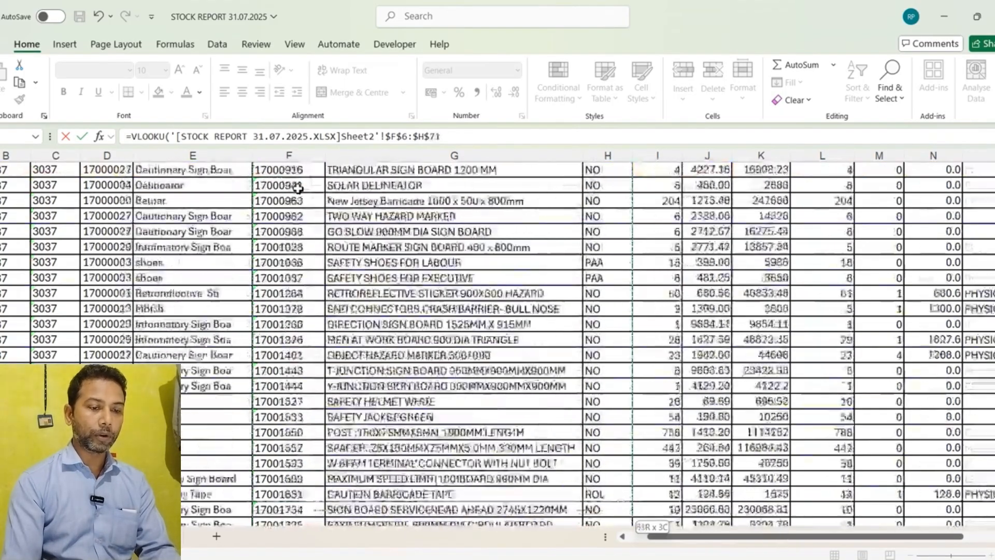
pyautogui.hotkey('shift', 'Down')
pyautogui.hotkey('shift', 'Down')
pyautogui.hotkey('shift', 'Down')
pyautogui.hotkey('shift', 'Down')
pyautogui.hotkey('shift', 'Down')
pyautogui.hotkey('shift', 'Down')
pyautogui.hotkey('shift', 'Down')
pyautogui.hotkey('shift', 'Down')
pyautogui.hotkey('shift', 'Down')
pyautogui.hotkey('shift', 'Down')
pyautogui.hotkey('shift', 'Down')
pyautogui.hotkey('shift', 'Down')
pyautogui.hotkey('shift', 'Down')
pyautogui.hotkey('shift', 'Down')
pyautogui.hotkey('shift', 'Down')
pyautogui.hotkey('shift', 'Down')
pyautogui.hotkey('shift', 'Down')
pyautogui.hotkey('shift', 'Down')
pyautogui.hotkey('shift', 'Down')
pyautogui.hotkey('shift', 'Down')
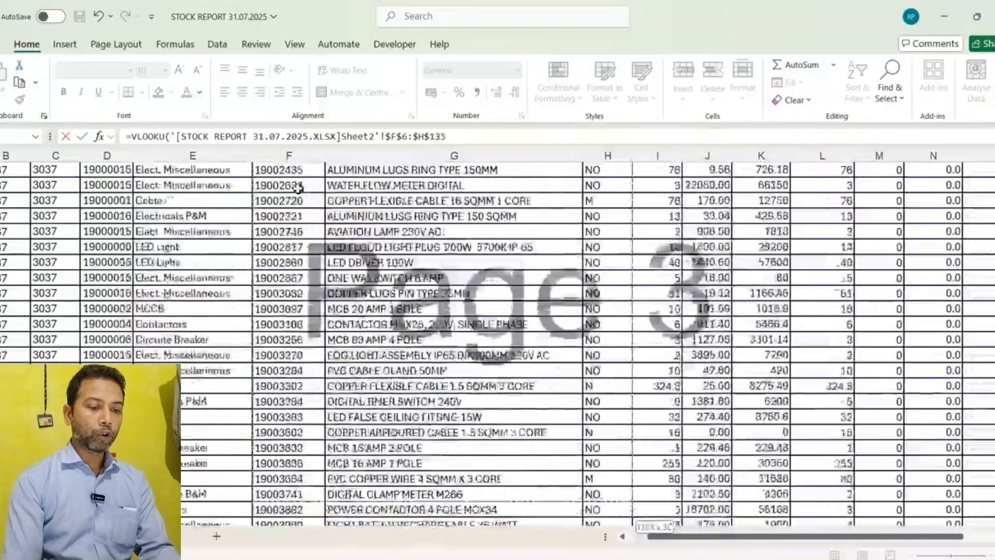
pyautogui.hotkey('shift', 'Down')
pyautogui.hotkey('shift', 'Down')
pyautogui.hotkey('shift', 'Down')
pyautogui.hotkey('shift', 'Down')
pyautogui.hotkey('shift', 'Down')
pyautogui.hotkey('shift', 'Down')
pyautogui.hotkey('shift', 'Down')
pyautogui.hotkey('shift', 'Down')
pyautogui.hotkey('shift', 'Down')
pyautogui.hotkey('shift', 'Down')
pyautogui.hotkey('shift', 'Down')
pyautogui.hotkey('shift', 'Down')
pyautogui.hotkey('shift', 'Down')
pyautogui.hotkey('shift', 'Down')
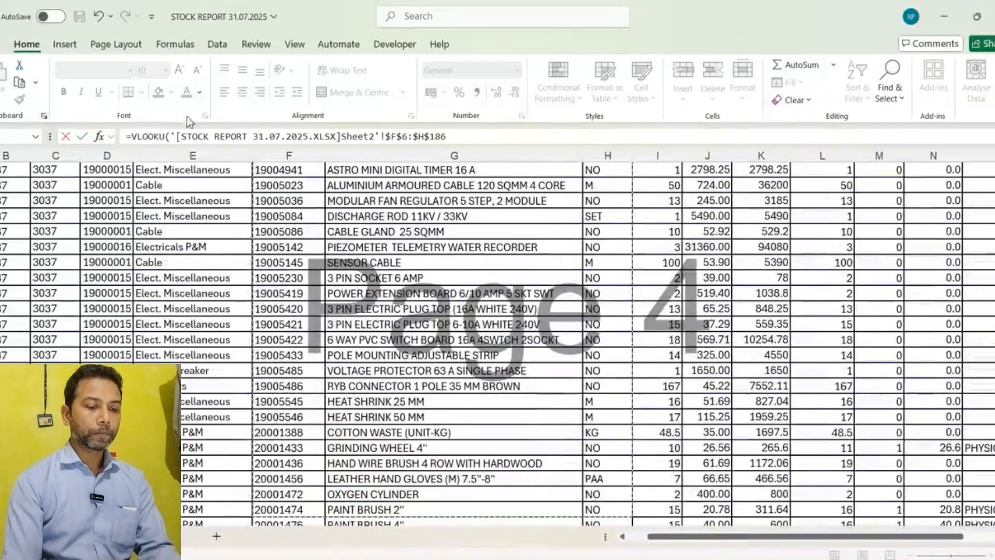
# Step: Try to add further arguments to the VLOOKUP formula in column L, then cancel the formula entry
pyautogui.write(',')
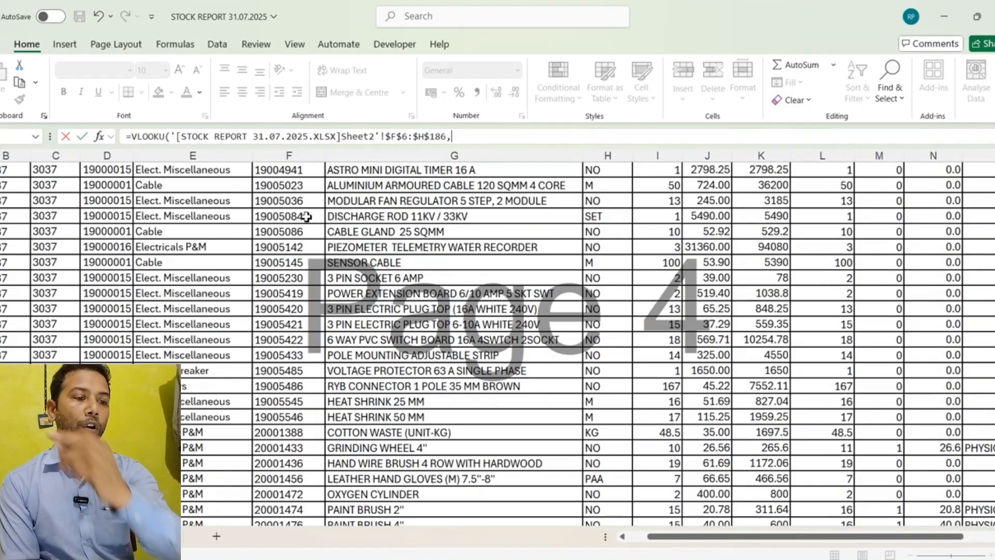
pyautogui.write('2')
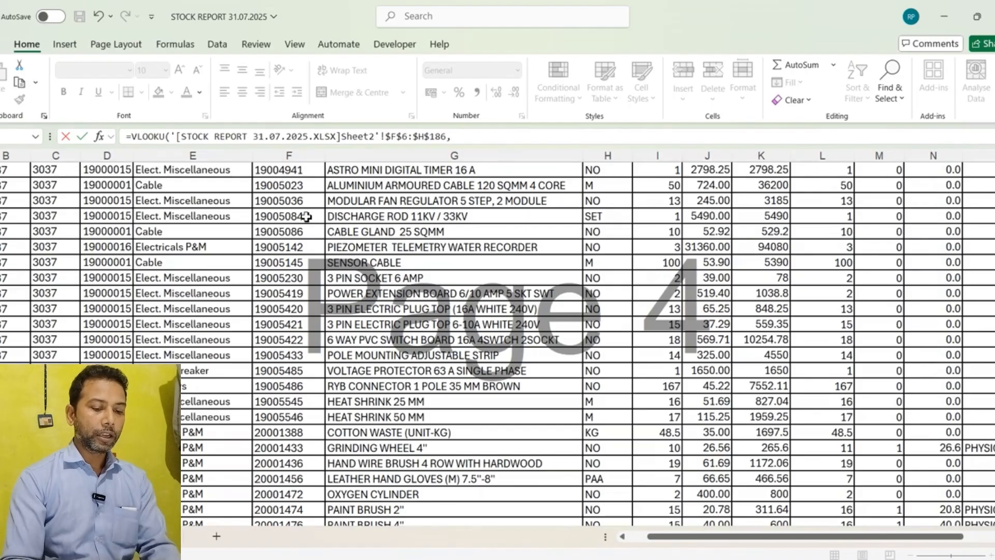
pyautogui.click(170, 247)
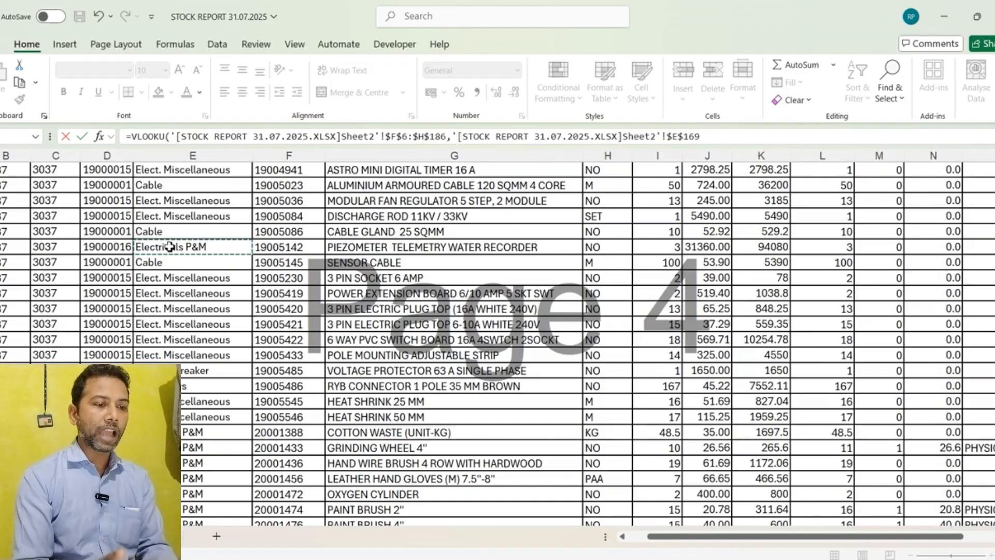
pyautogui.press('Escape')
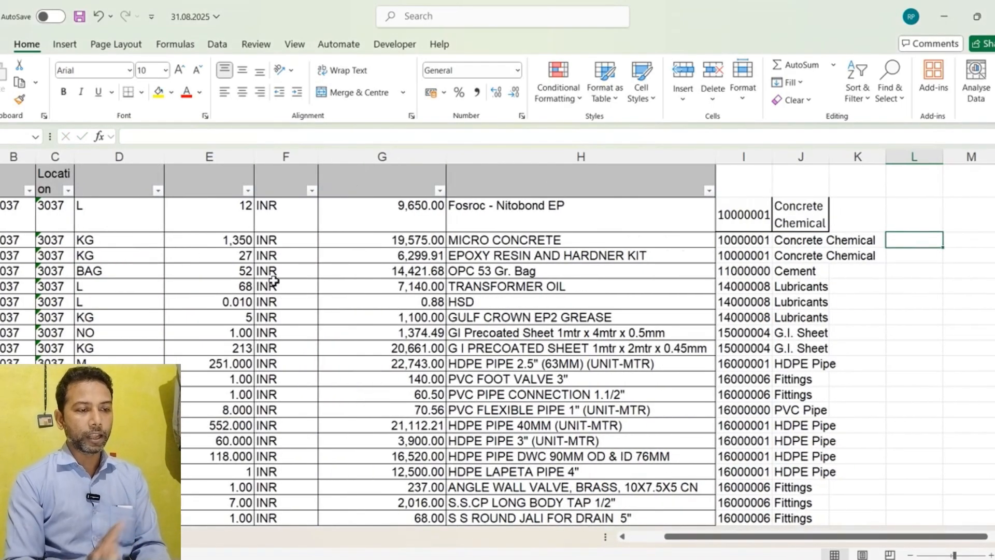
# Step: Start a LOOKUP formula in cell I3 beside the MICRO CONCRETE row, replacing its existing content
pyautogui.click(750, 239)
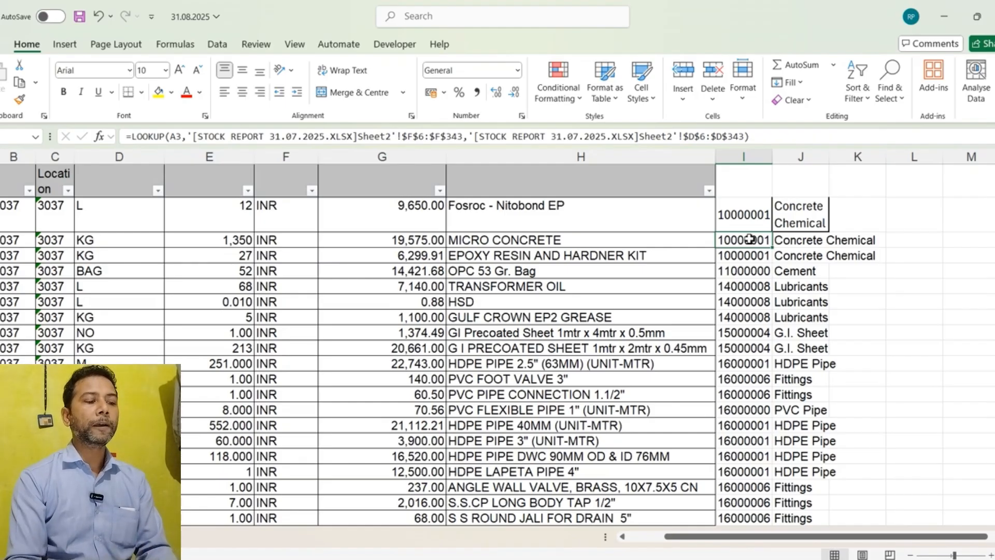
pyautogui.write('=')
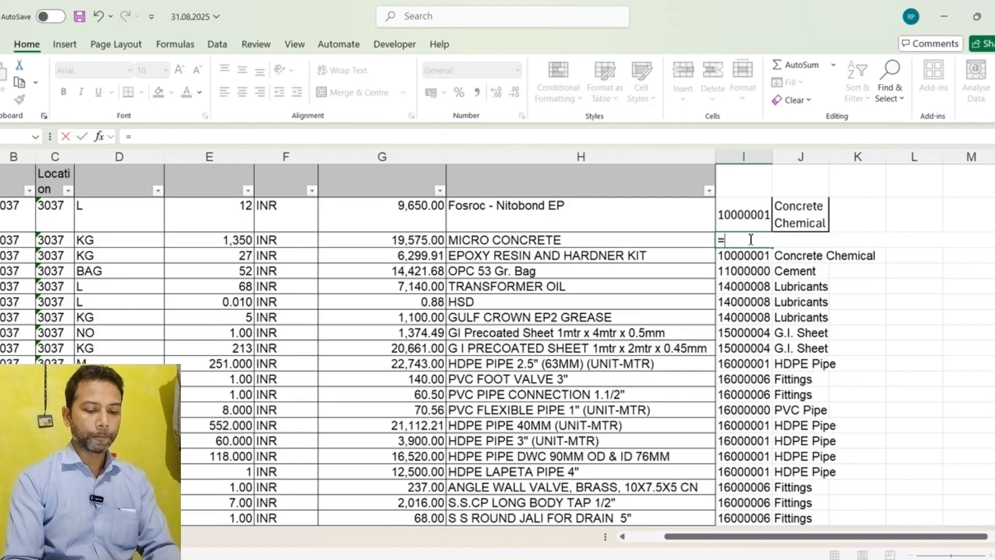
pyautogui.write('L')
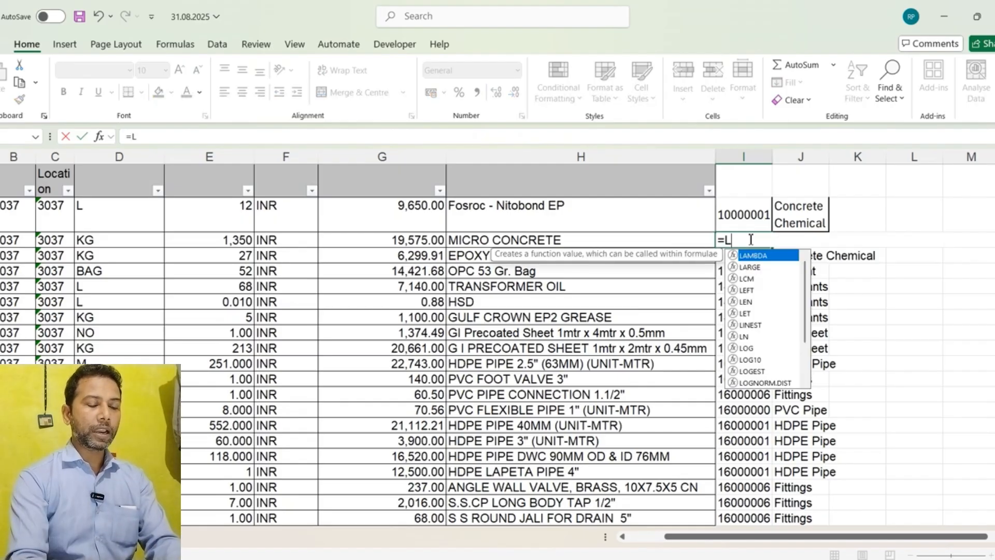
pyautogui.write('OOKUP')
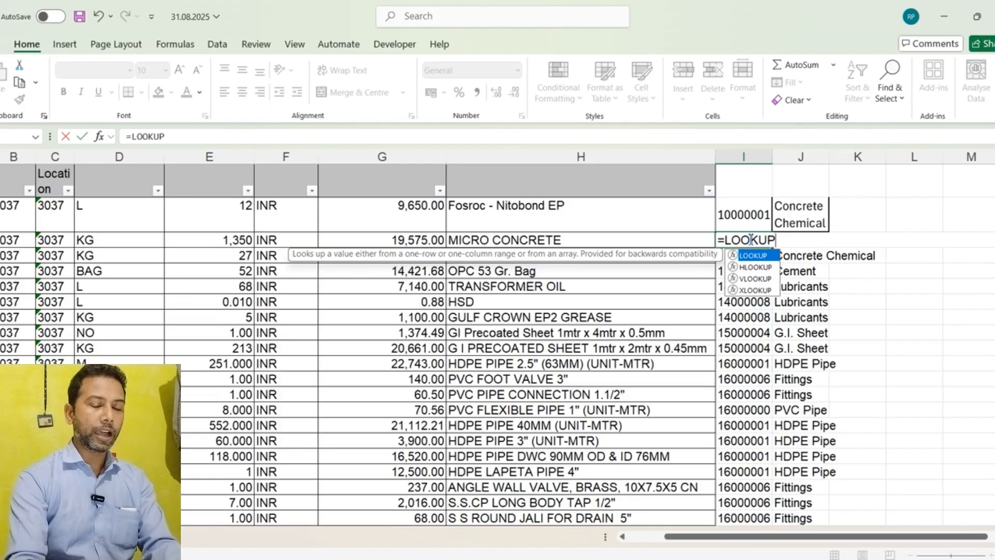
pyautogui.write('(')
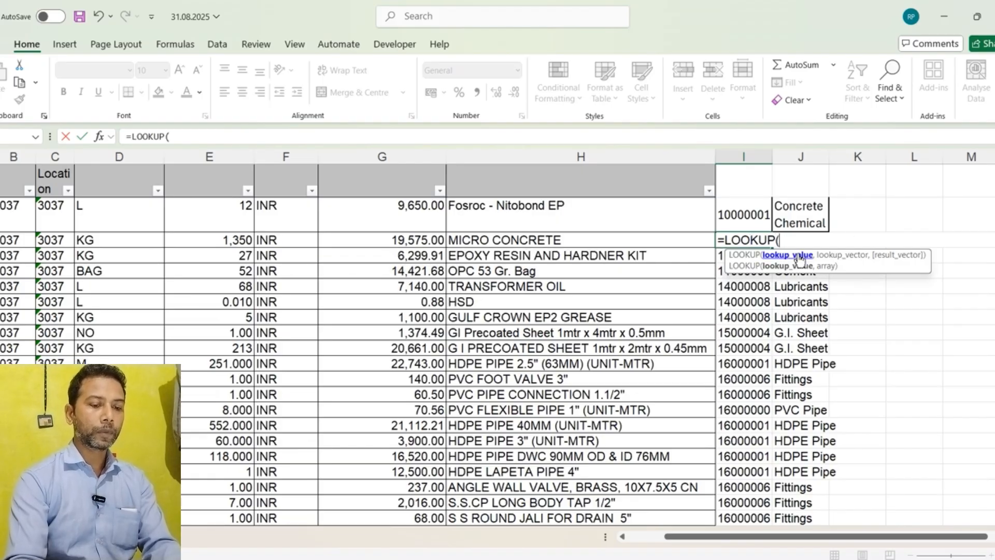
# Step: Set the LOOKUP value to the MICRO CONCRETE material number in cell A3
pyautogui.hscroll(3, 337, 249)
pyautogui.hscroll(-4, 337, 249)
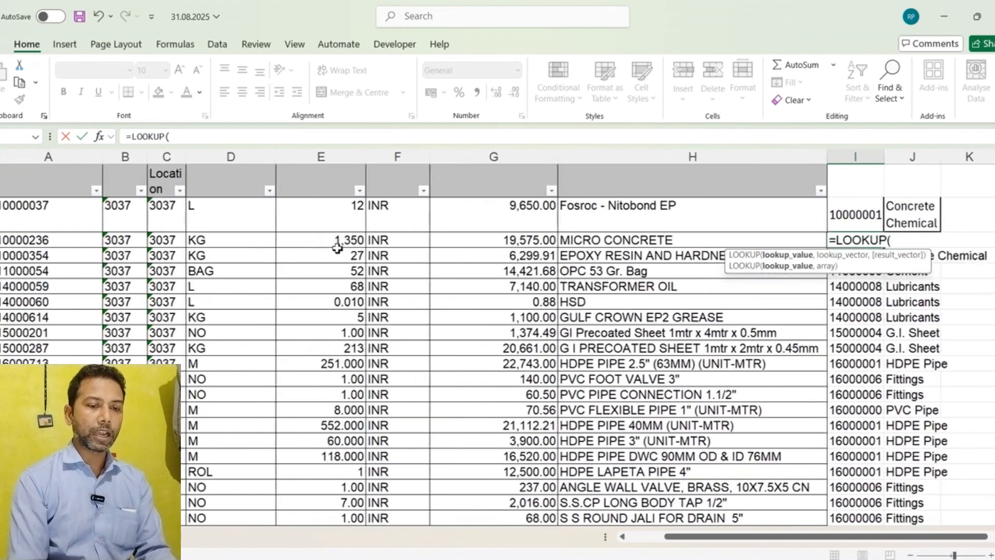
pyautogui.click(11, 241)
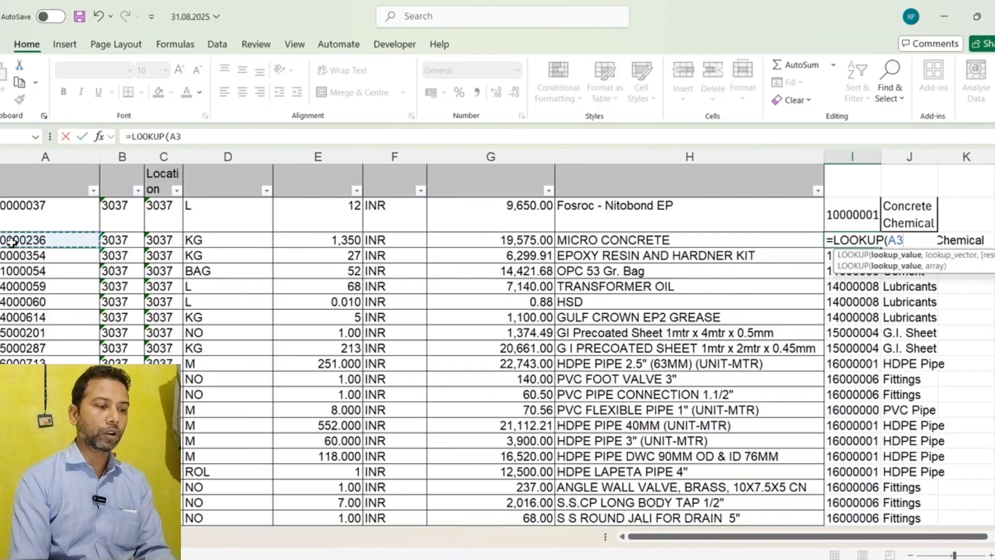
pyautogui.write(',')
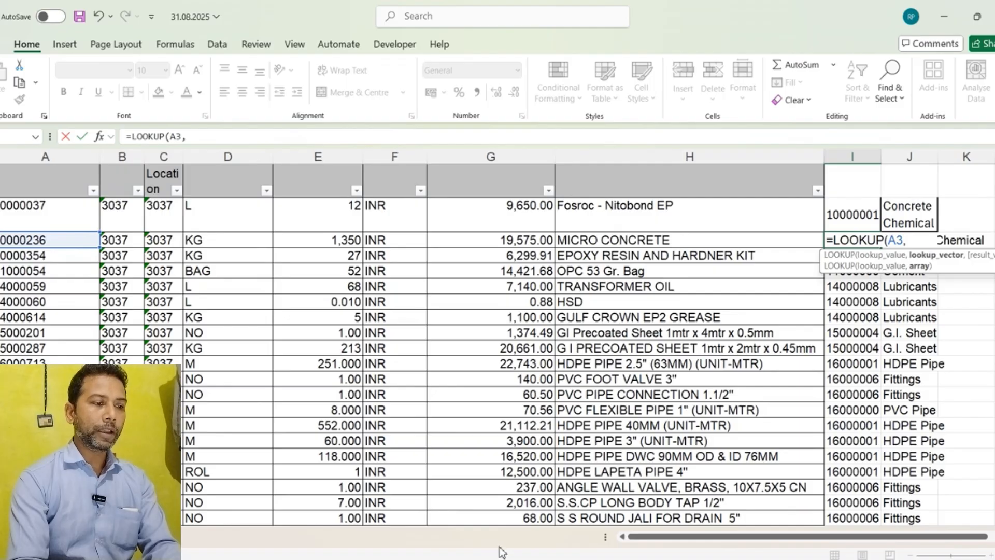
# Step: Set the lookup vector to the material code range F6:F343 on Sheet2 of the STOCK REPORT 31.07.2025 workbook
pyautogui.moveTo(513, 557)
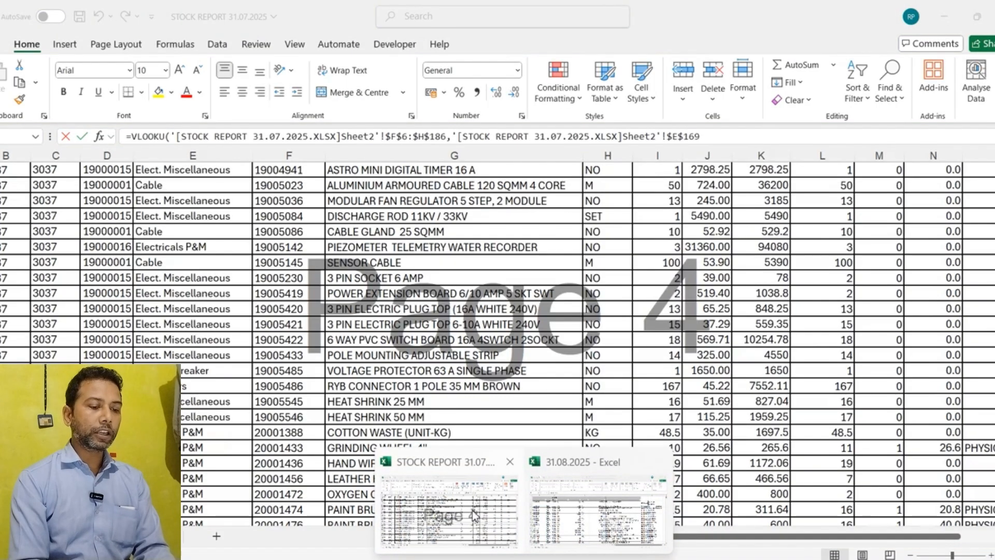
pyautogui.click(473, 513)
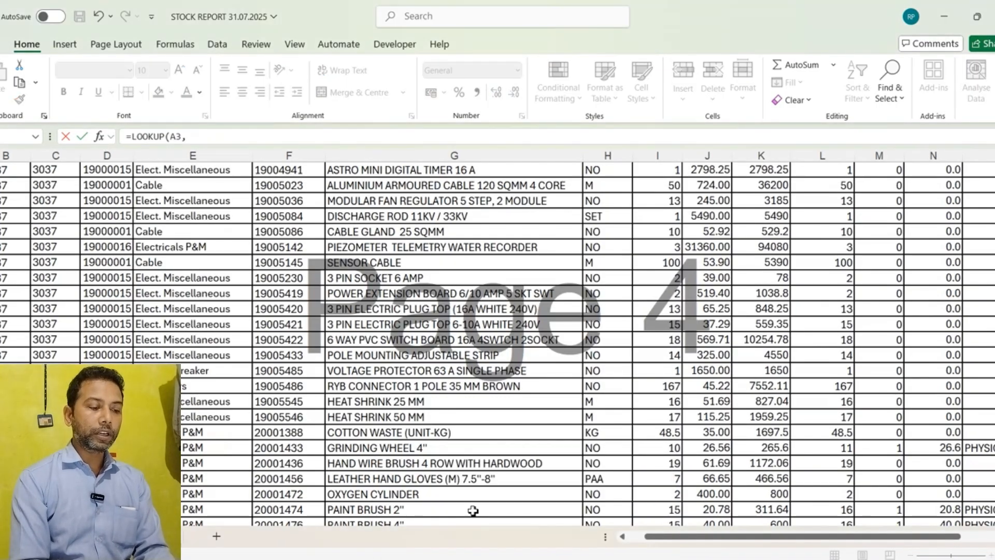
pyautogui.scroll(15, 339, 440)
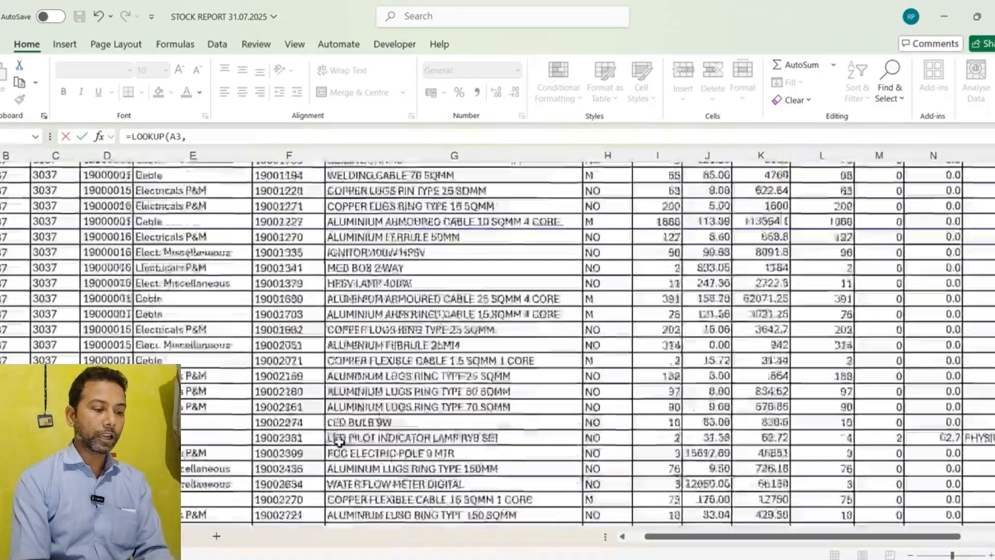
pyautogui.scroll(10, 339, 441)
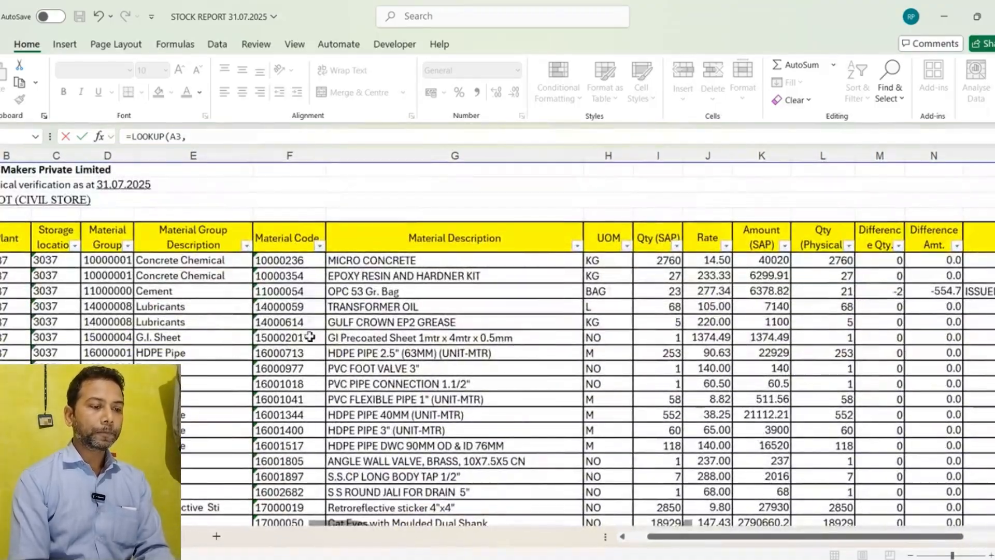
pyautogui.click(288, 260)
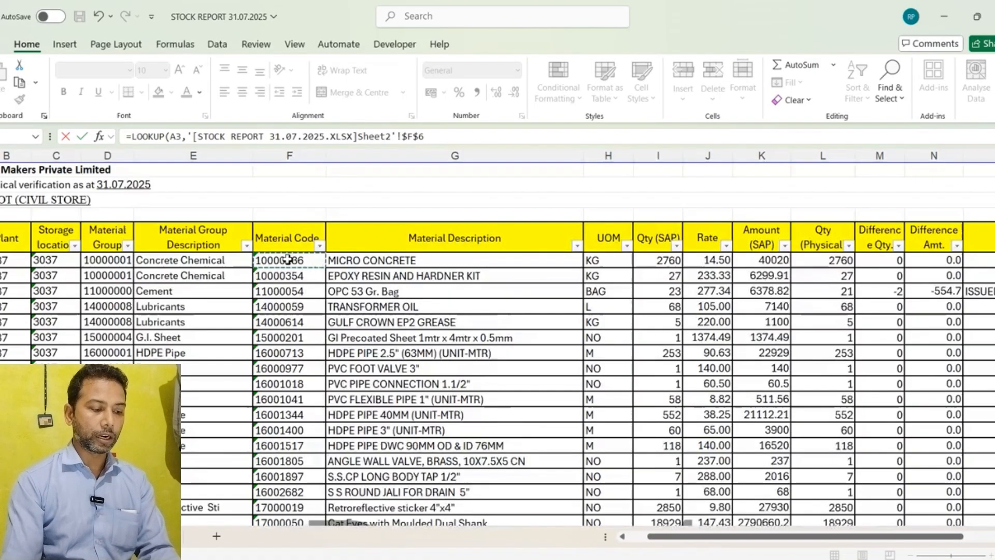
pyautogui.hotkey('ctrl', 'shift', 'Down')
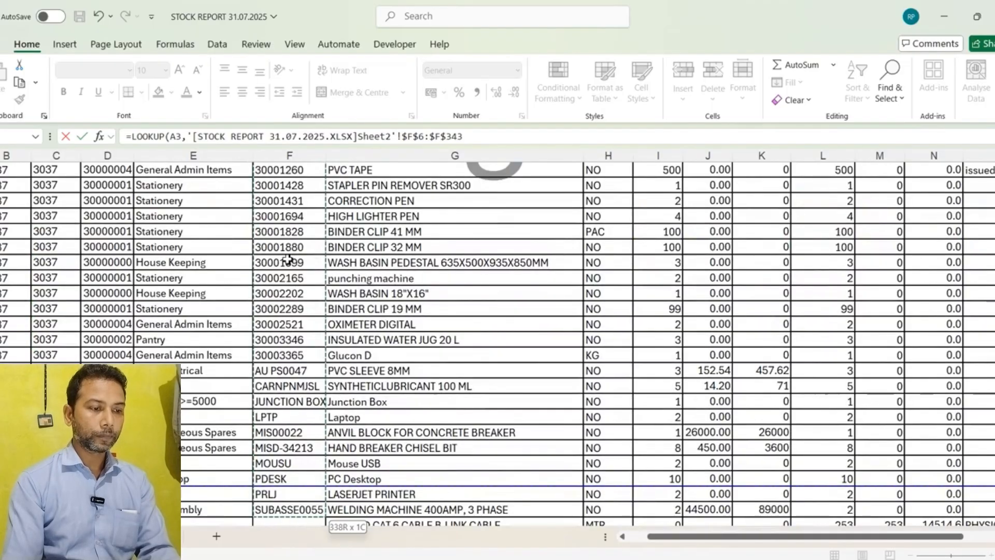
pyautogui.write(',')
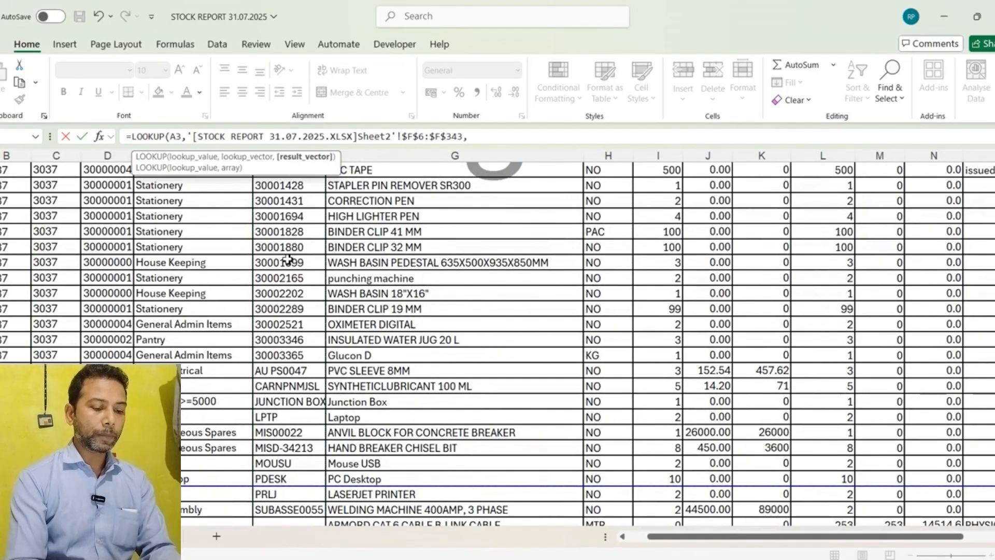
# Step: Set the result vector to the material group range D6:D343 on Sheet2 and close the LOOKUP formula
pyautogui.scroll(20, 325, 182)
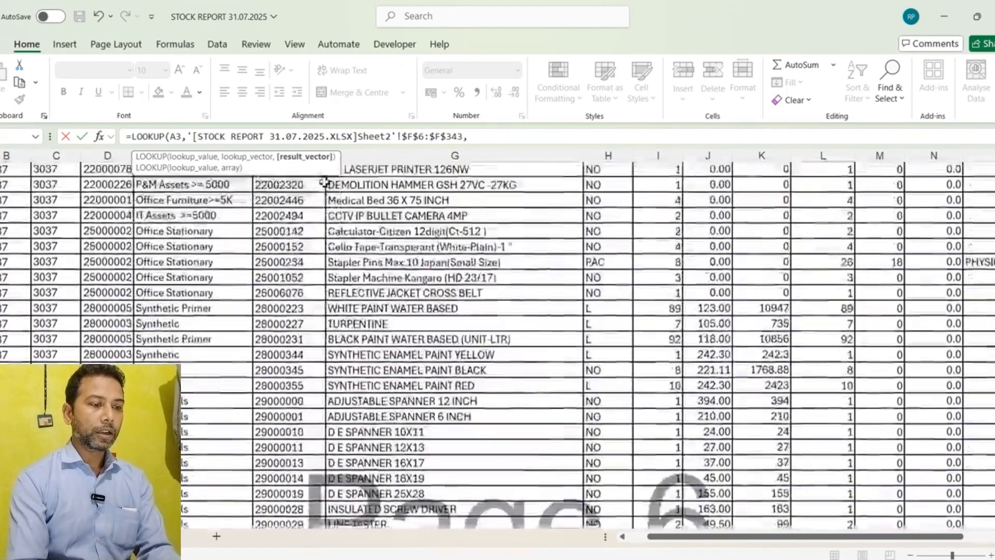
pyautogui.scroll(20, 324, 182)
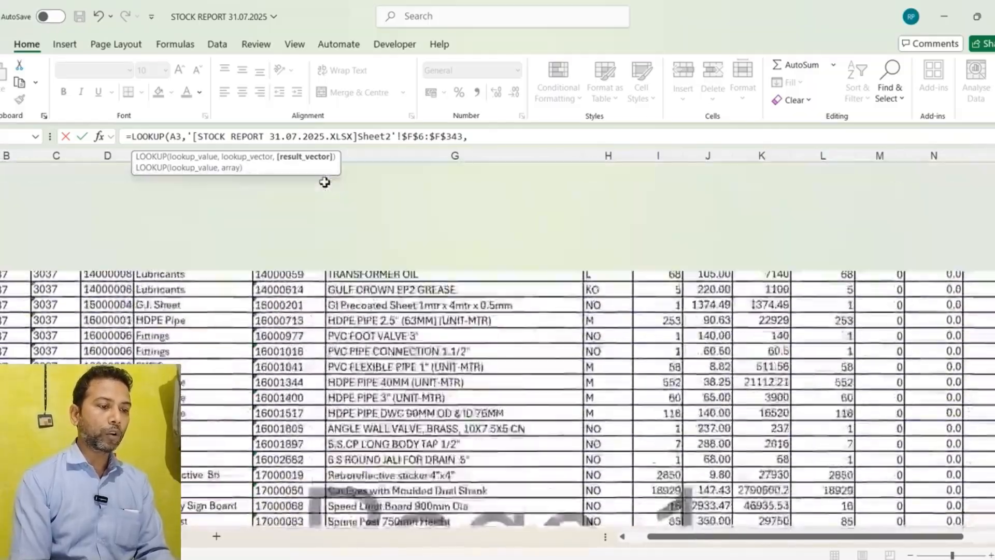
pyautogui.scroll(3, 325, 181)
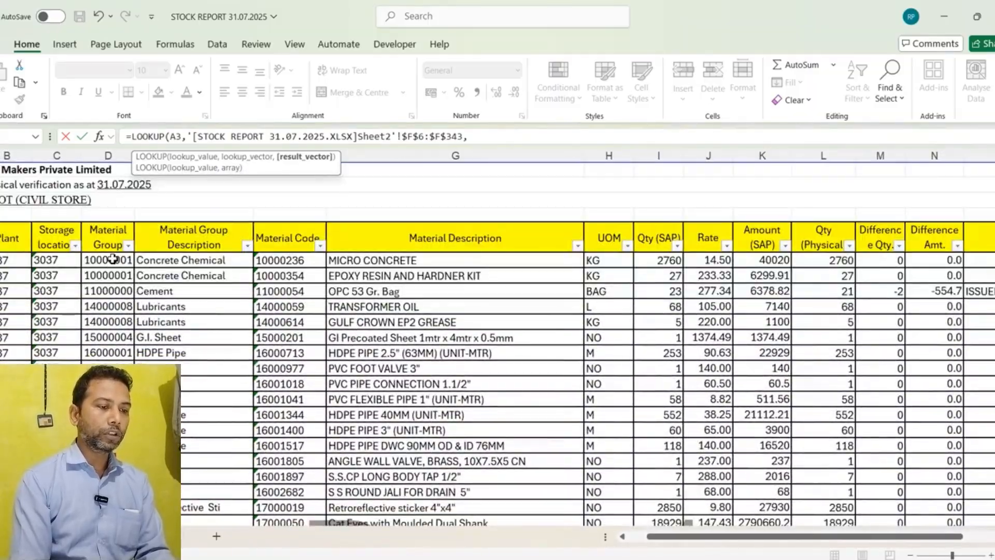
pyautogui.click(113, 260)
pyautogui.hotkey('ctrl', 'shift', 'Down')
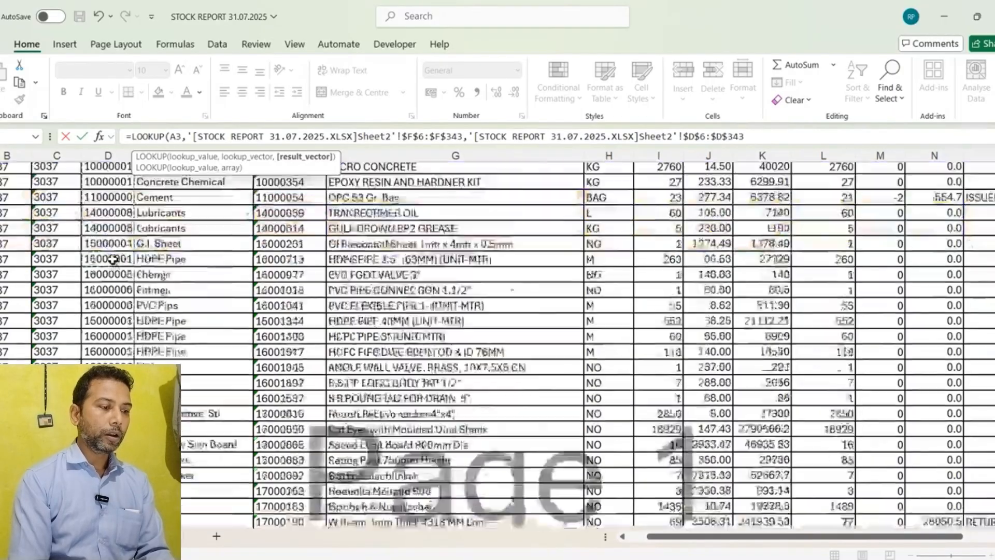
pyautogui.write(')')
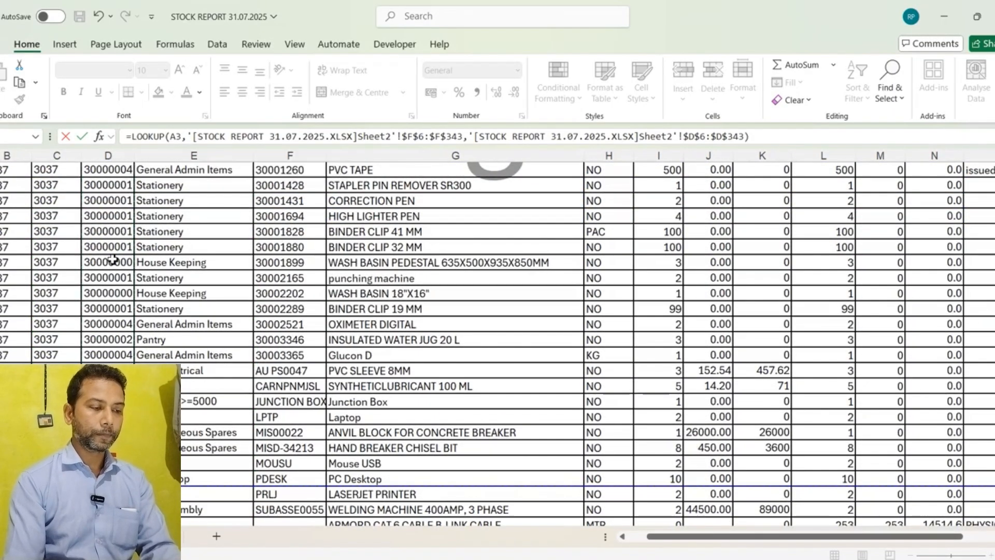
pyautogui.press('Return')
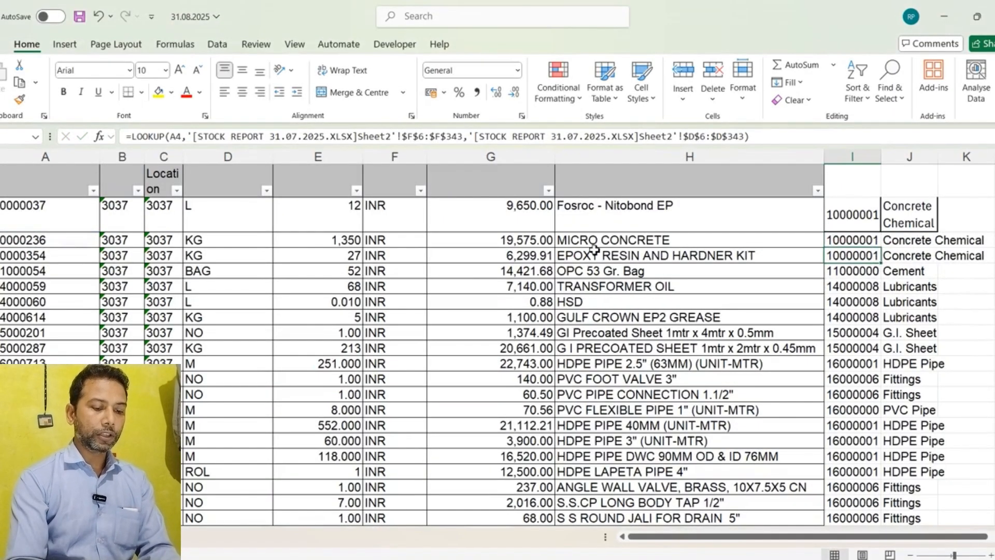
# Step: Fill the LOOKUP formula from I3 down the rest of column I
pyautogui.click(859, 238)
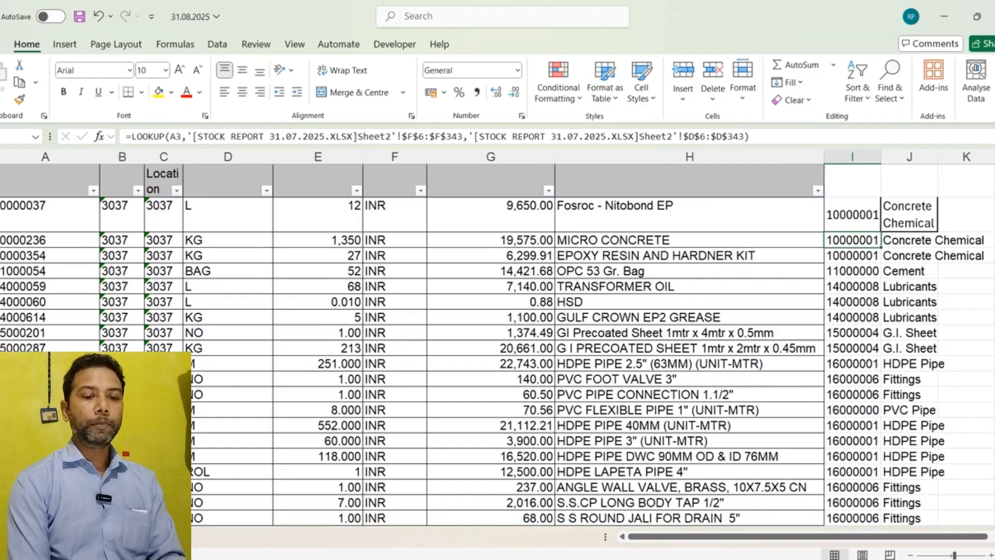
pyautogui.click(524, 559)
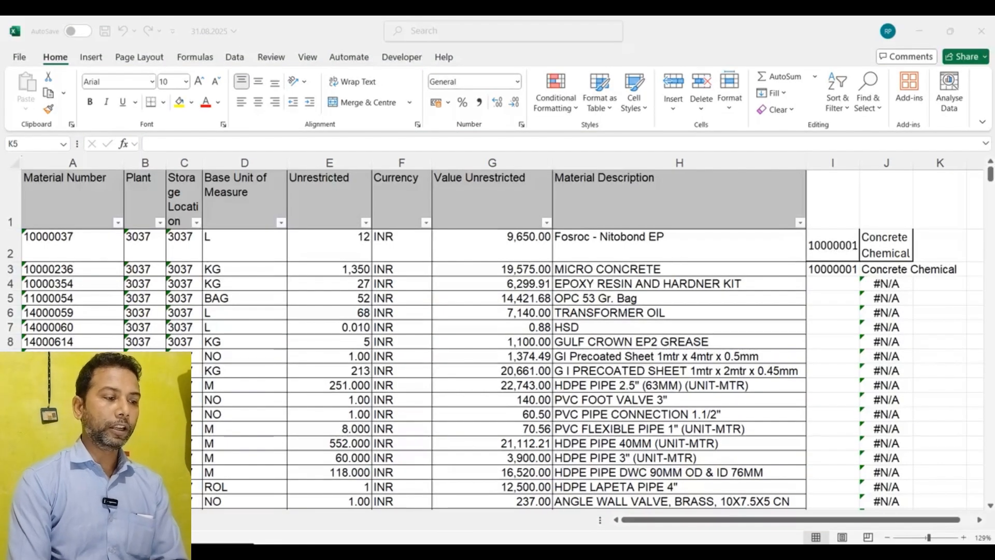
pyautogui.click(838, 273)
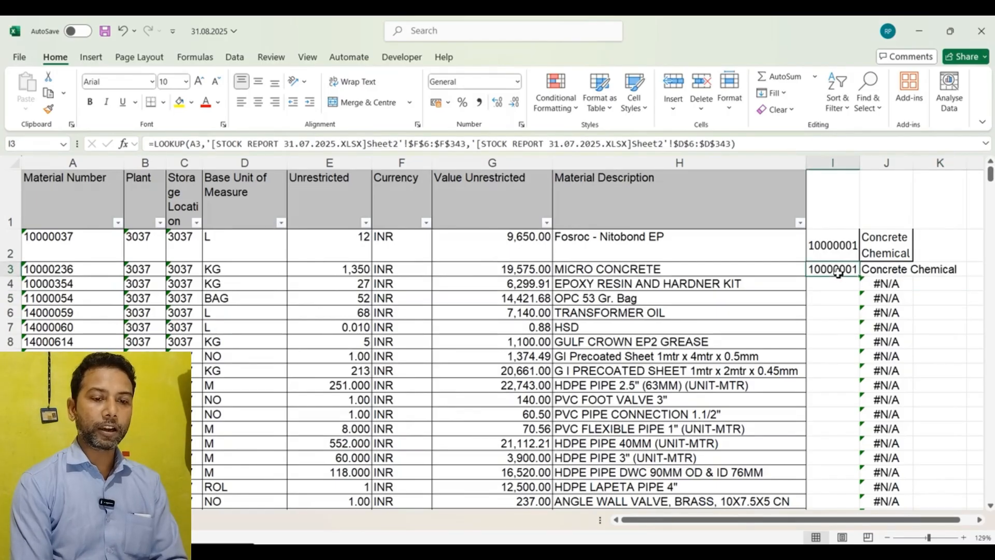
pyautogui.click(79, 271)
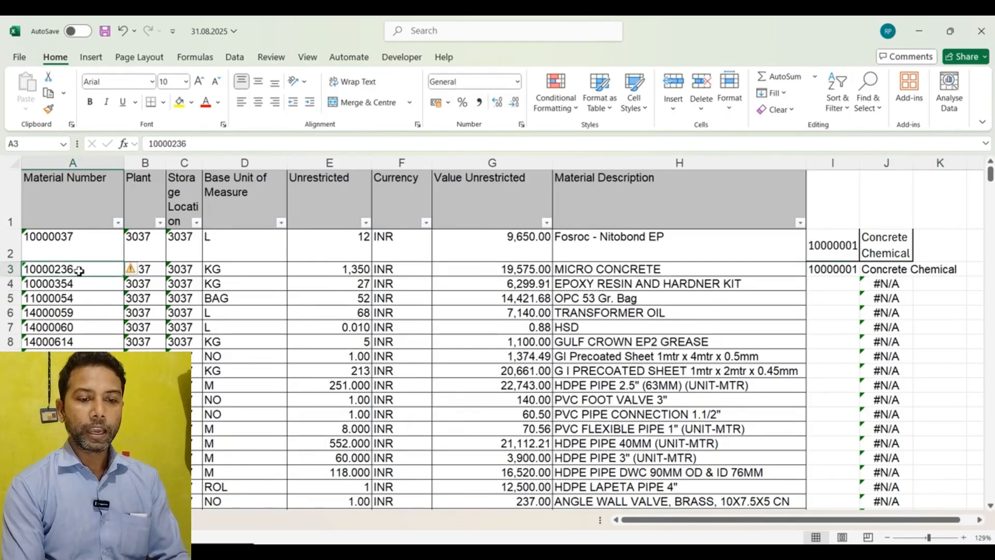
pyautogui.click(856, 271)
pyautogui.doubleClick(861, 279)
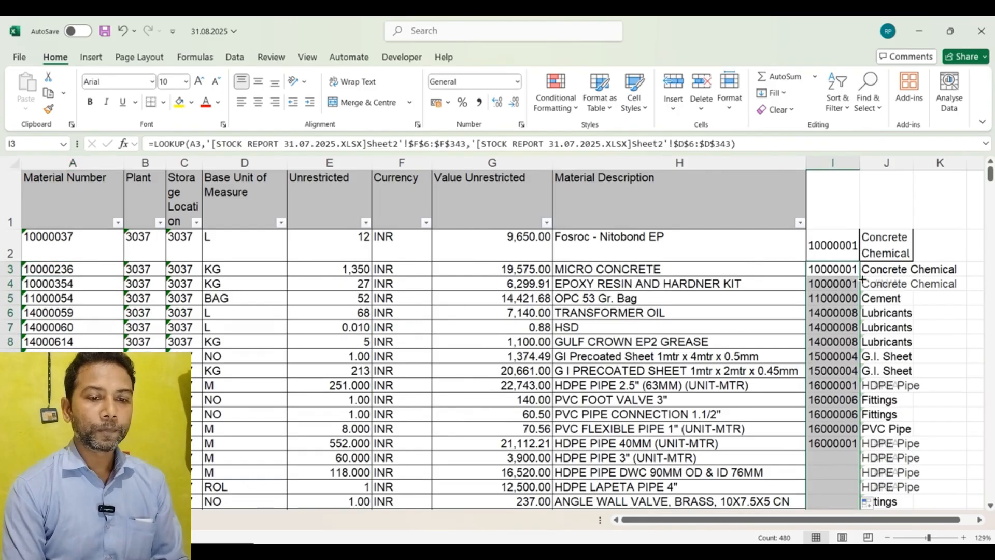
# Step: Inspect the LOOKUP formulas in column I and the VLOOKUP formulas in column J
pyautogui.scroll(-3, 815, 316)
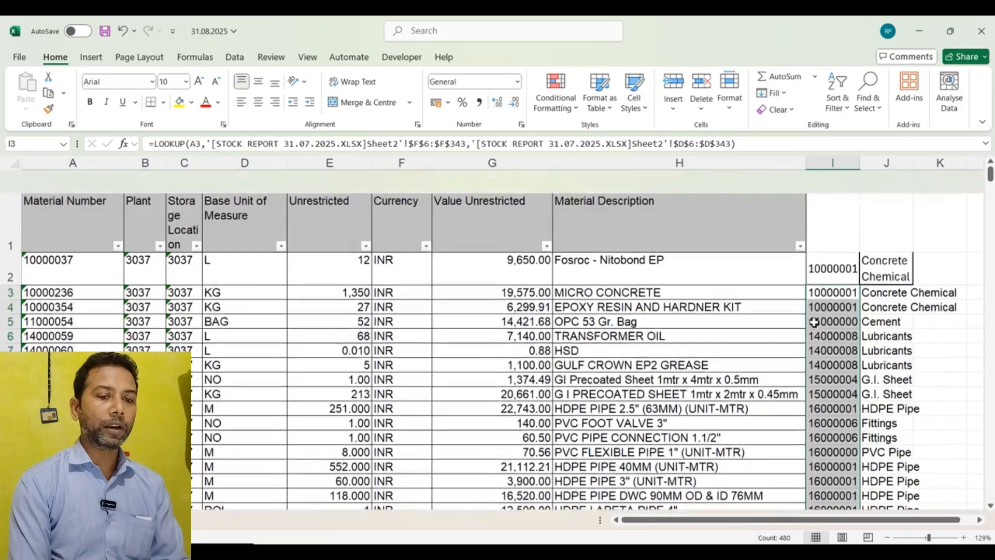
pyautogui.scroll(3, 815, 322)
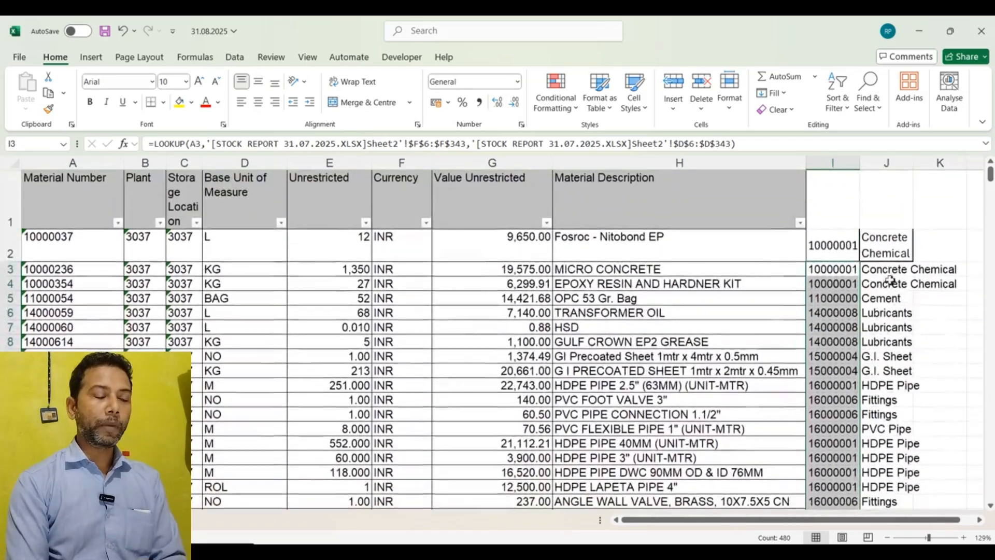
pyautogui.click(889, 283)
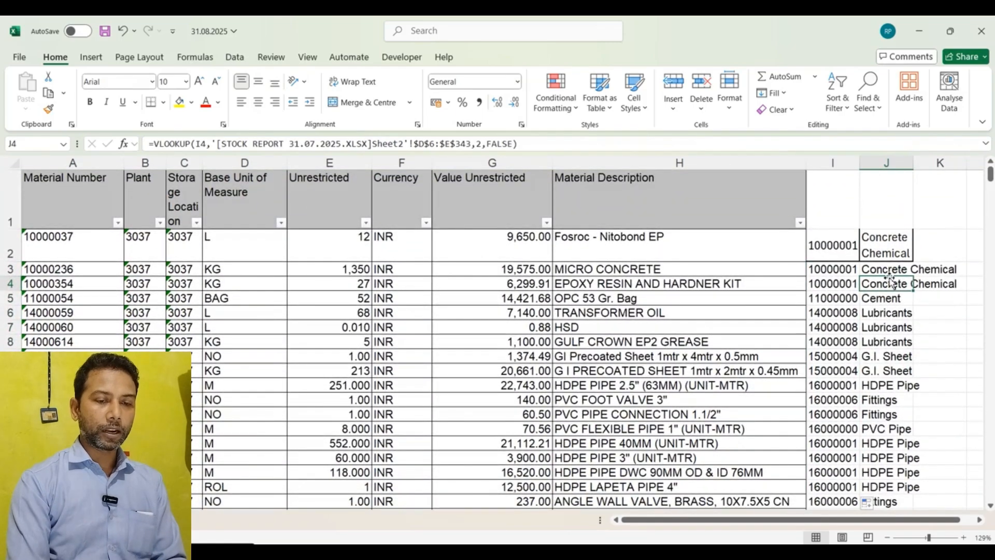
pyautogui.click(889, 270)
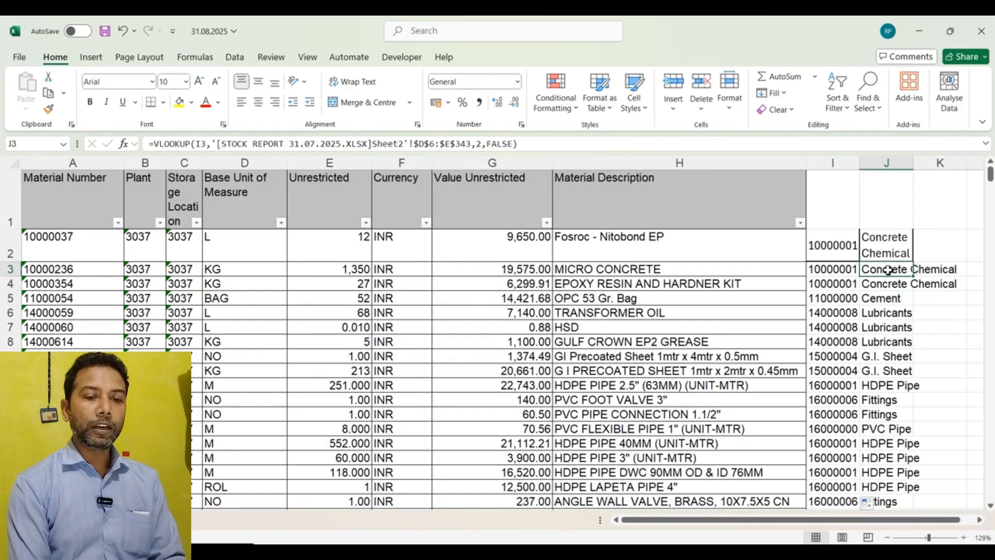
pyautogui.click(844, 268)
pyautogui.click(892, 270)
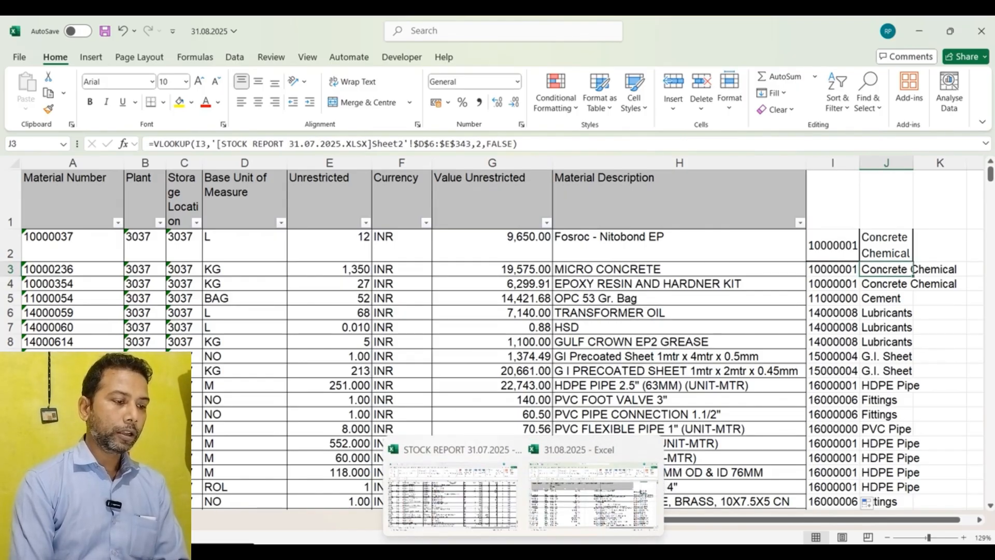
# Step: Examine the material group description column in the STOCK REPORT 31.07.2025 workbook, then return to the 31.08.2025 workbook
pyautogui.click(462, 498)
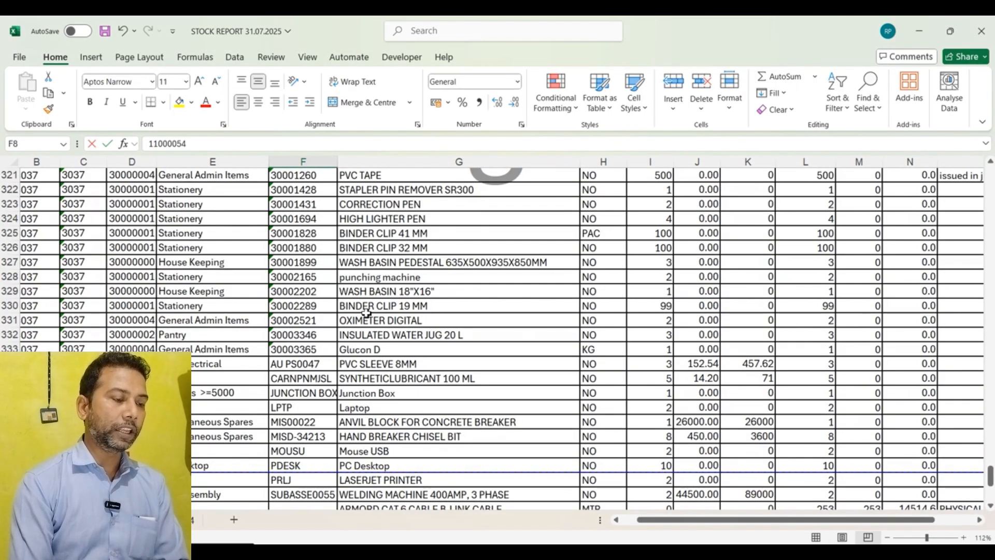
pyautogui.scroll(20, 366, 312)
pyautogui.scroll(20, 366, 312)
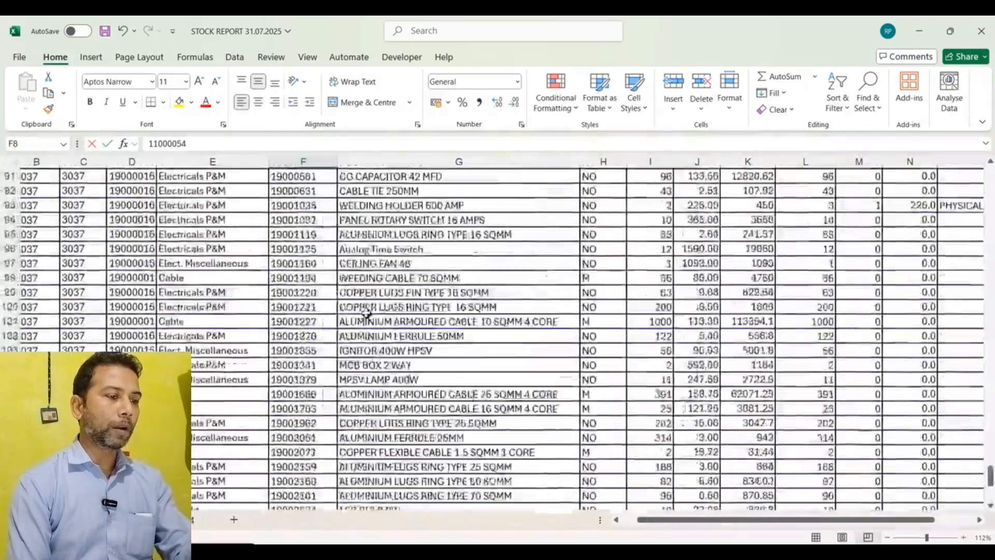
pyautogui.scroll(2, 366, 312)
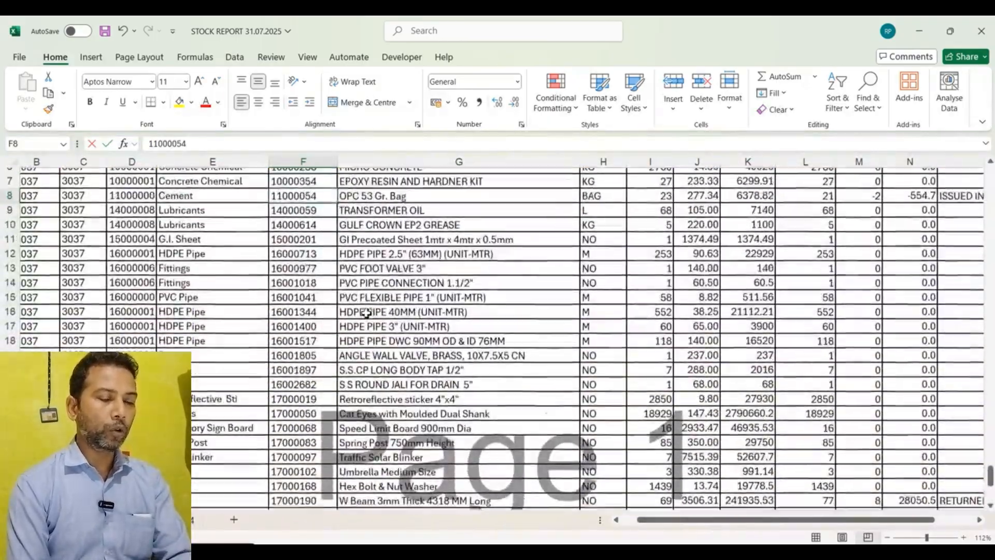
pyautogui.click(215, 199)
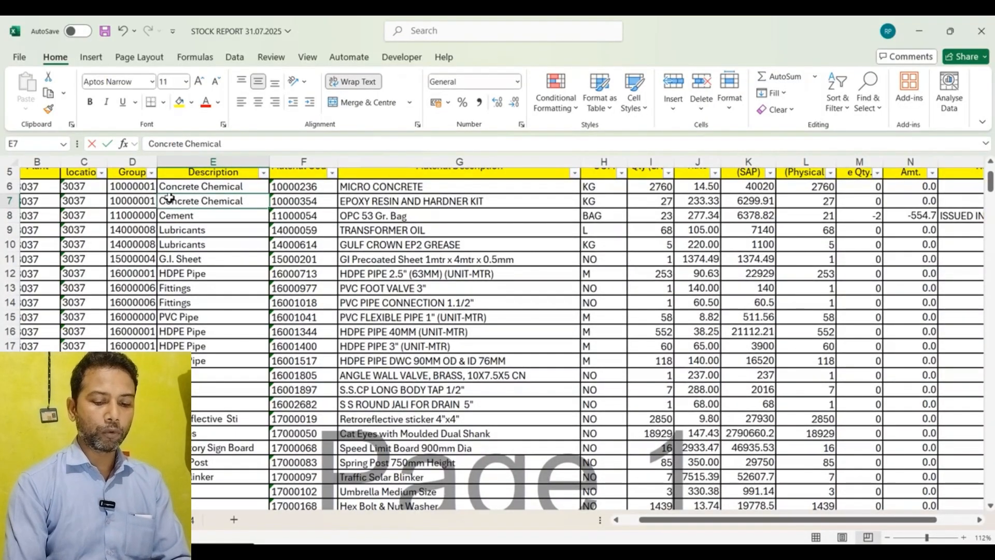
pyautogui.hotkey('alt', 'Tab')
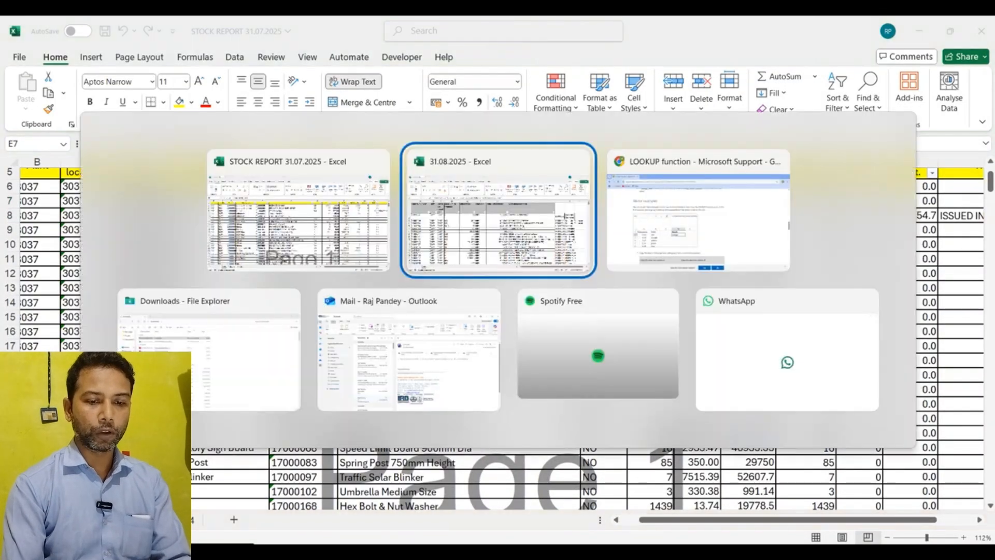
pyautogui.click(480, 247)
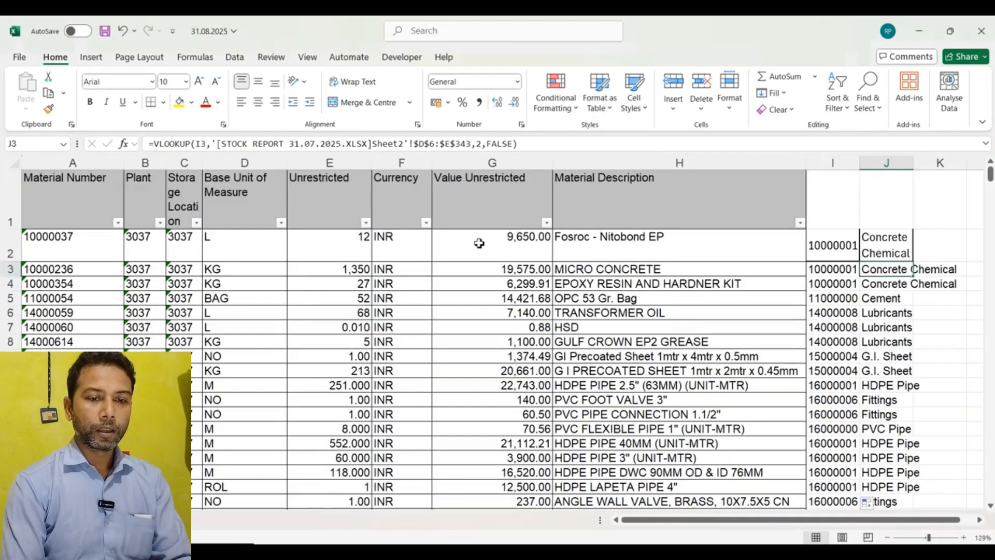
# Step: Fill the VLOOKUP formula from J3 down column J and undo the fill
pyautogui.doubleClick(958, 279)
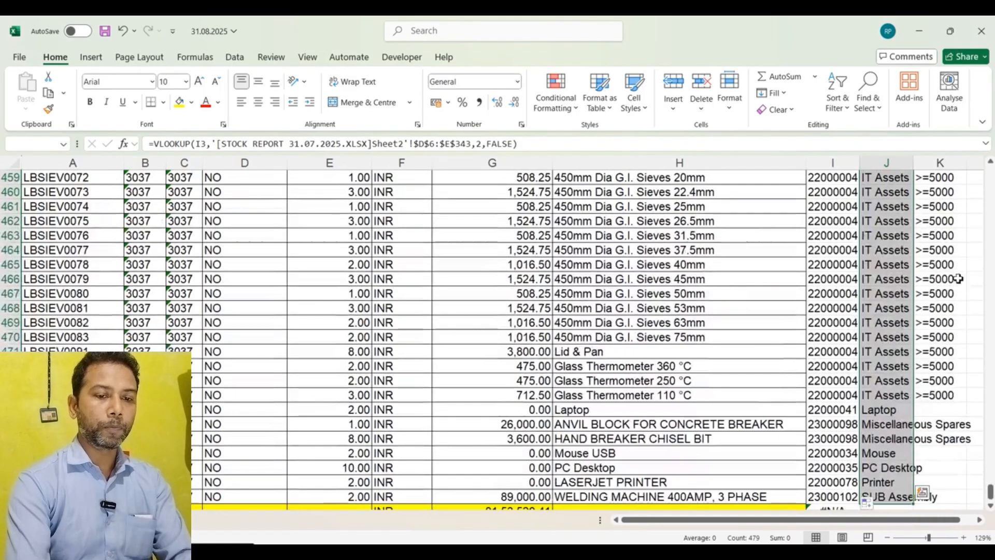
pyautogui.hotkey('ctrl', 'z')
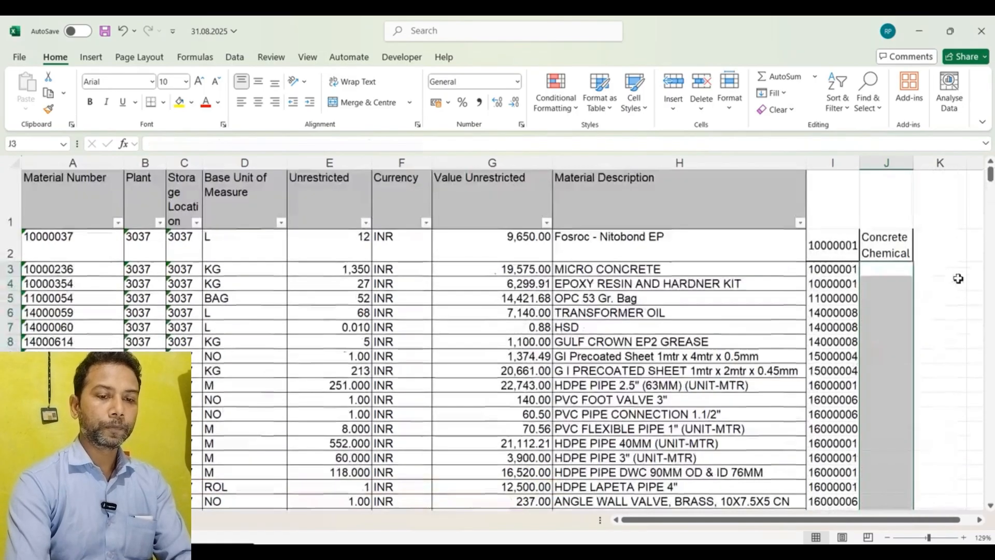
# Step: Start a VLOOKUP in J3 with I3 and Sheet2 range D6:E343 of STOCK REPORT 31.07.2025, then cancel it
pyautogui.click(888, 270)
pyautogui.write('=V')
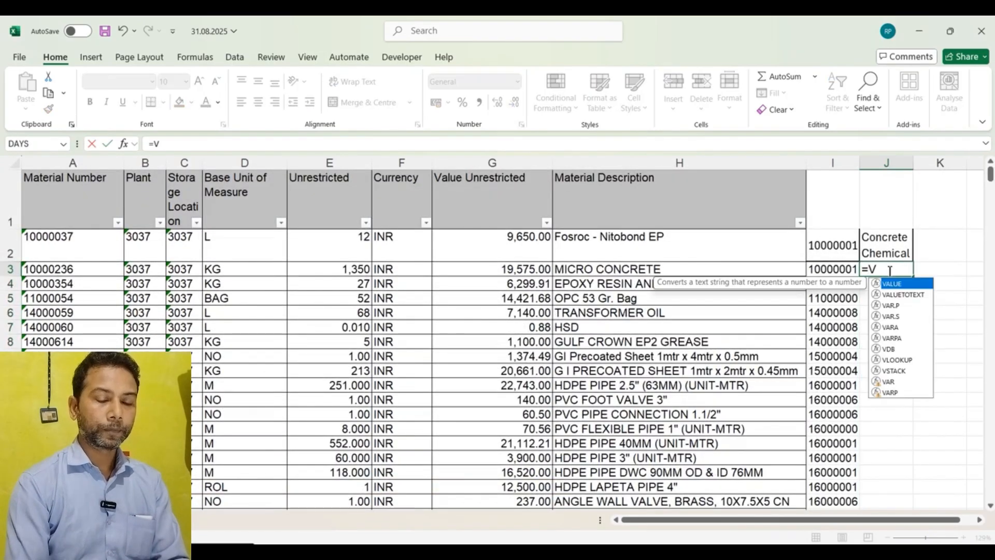
pyautogui.write('LOO')
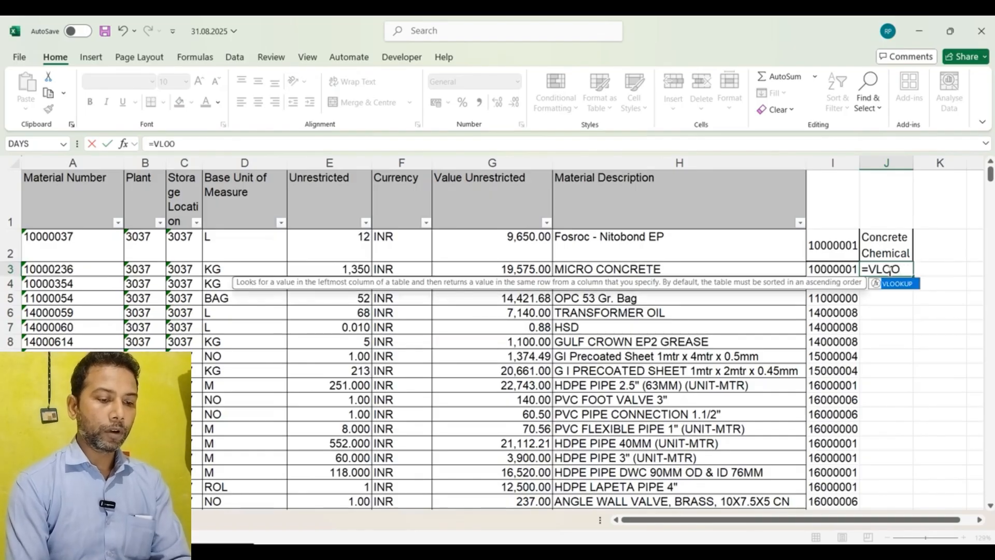
pyautogui.write('KU(')
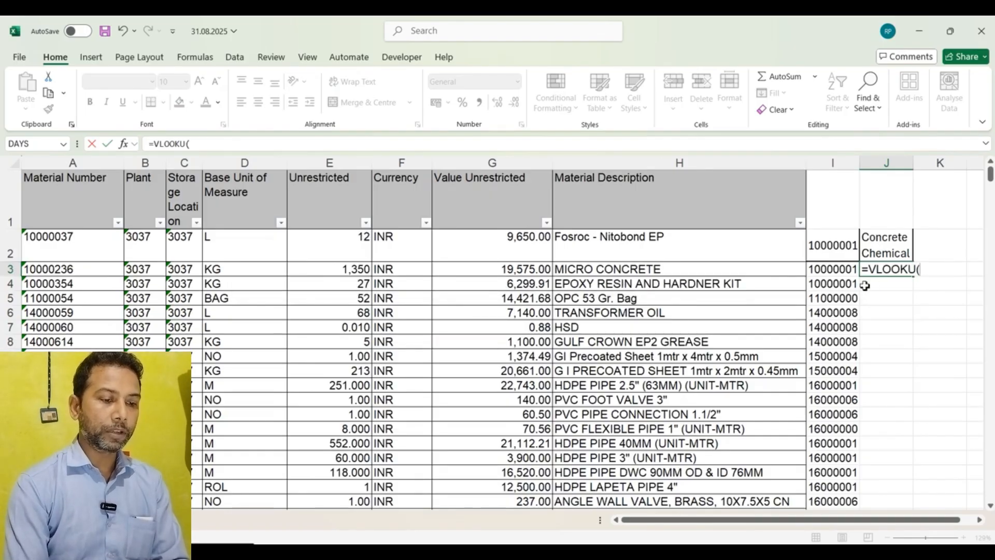
pyautogui.click(844, 271)
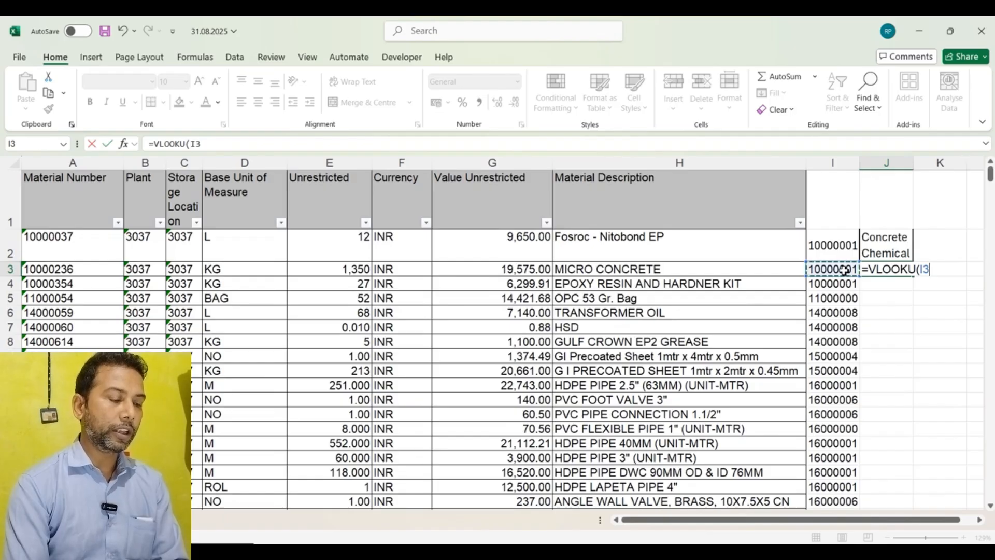
pyautogui.write(',')
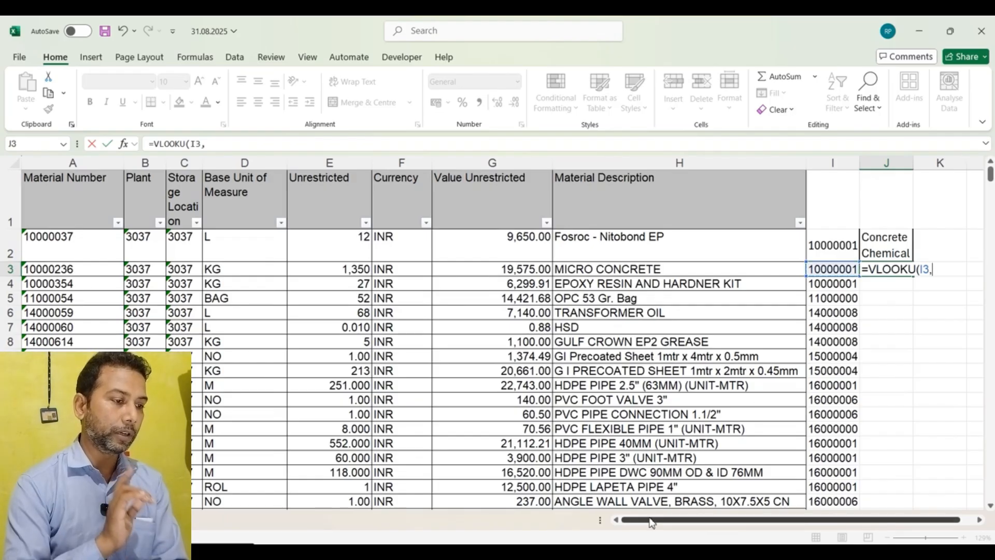
pyautogui.moveTo(523, 550)
pyautogui.click(472, 525)
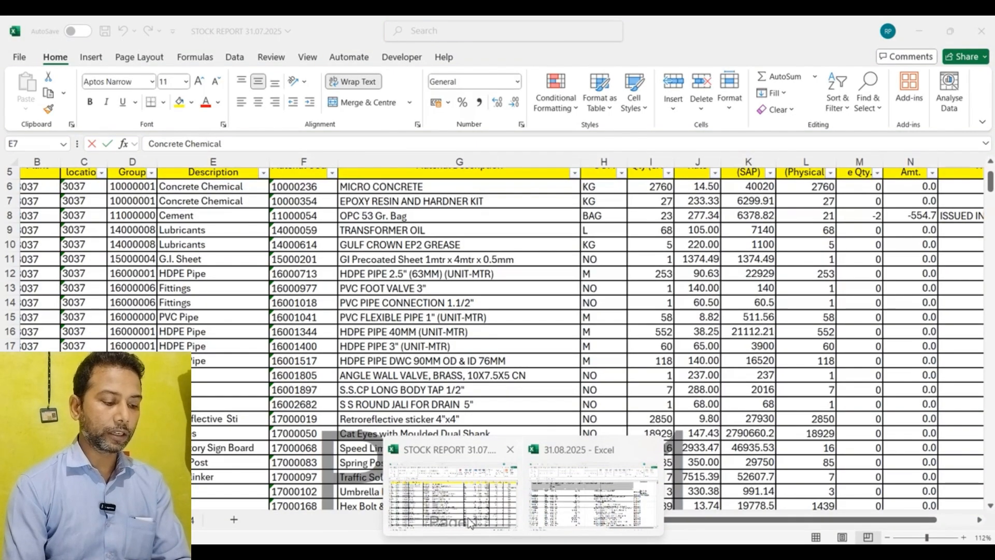
pyautogui.click(132, 187)
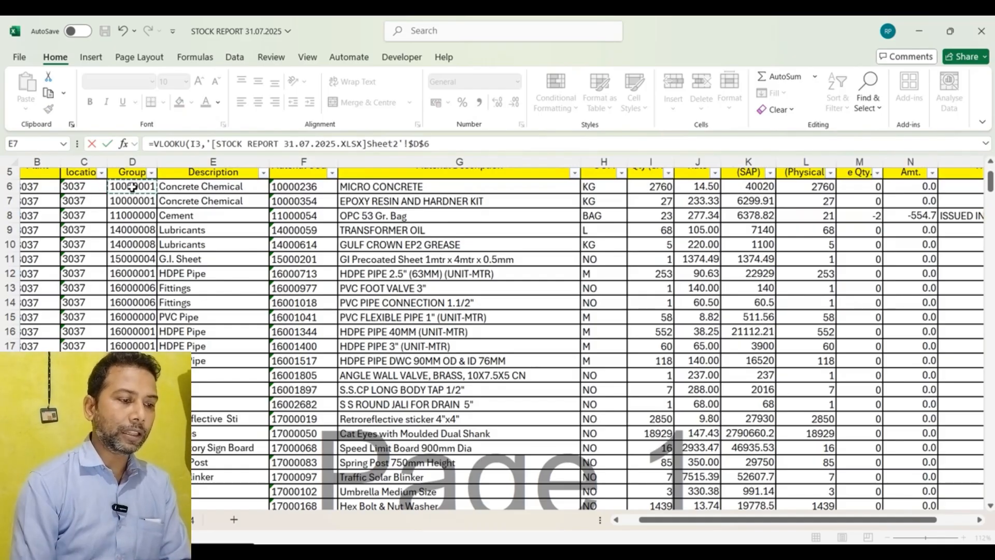
pyautogui.hotkey('shift', 'Right')
pyautogui.hotkey('ctrl', 'shift', 'Down')
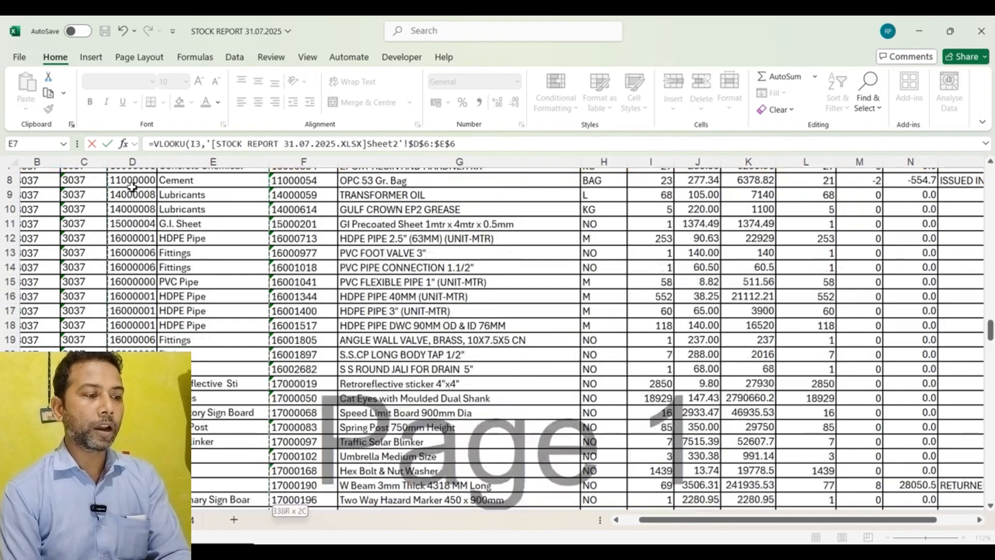
pyautogui.write(',')
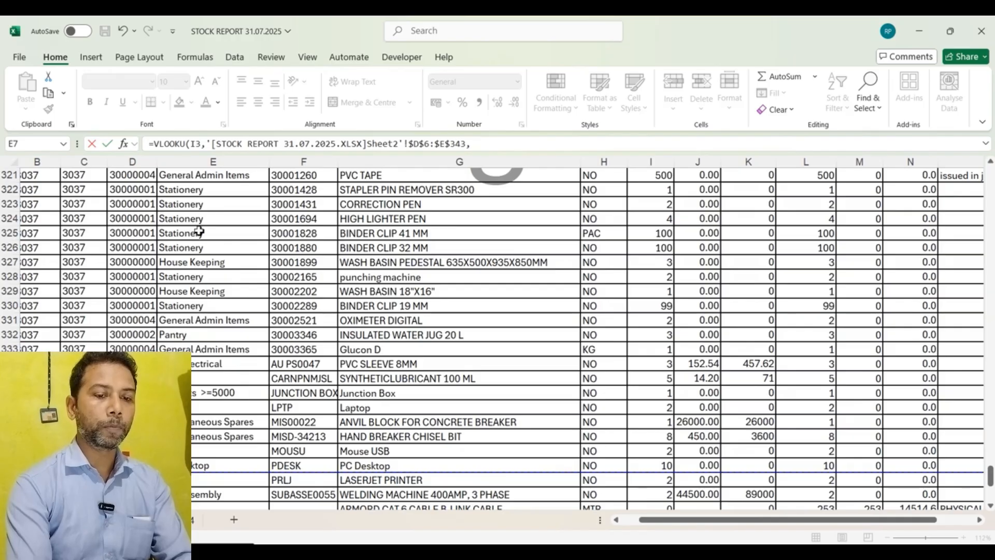
pyautogui.press('Escape')
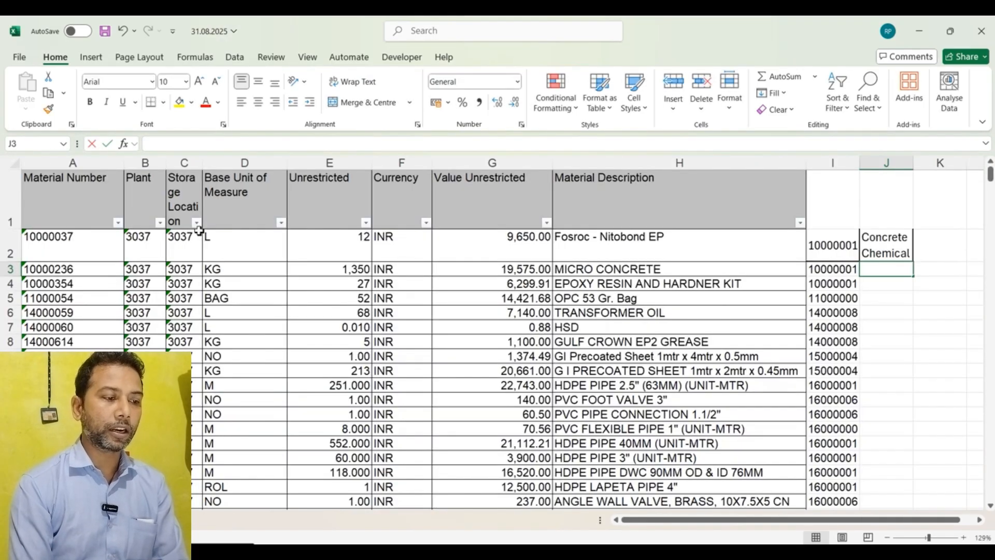
# Step: Try a VLOOKUP in J3 using A3 as lookup value, then clear the entry back to the equals sign
pyautogui.write('=V')
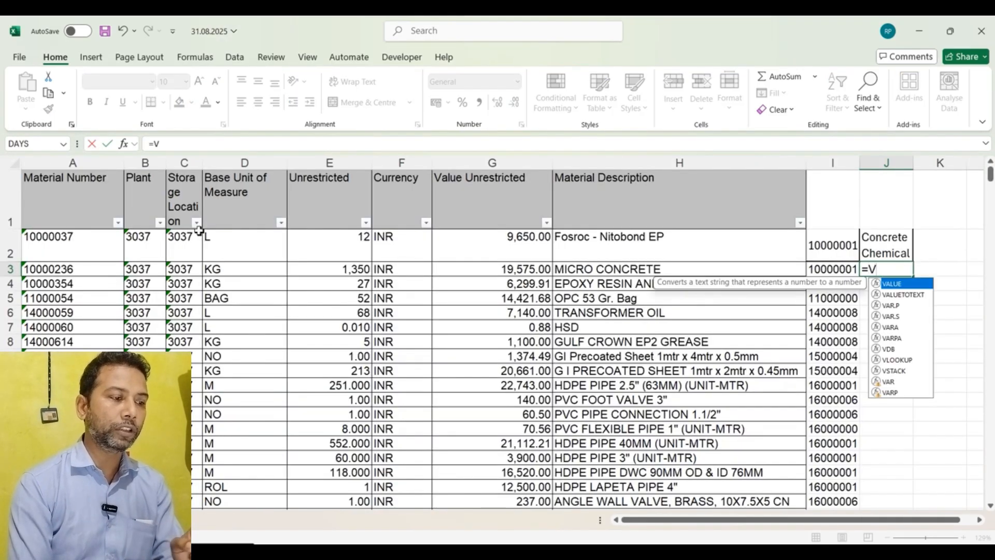
pyautogui.write('LOOKU')
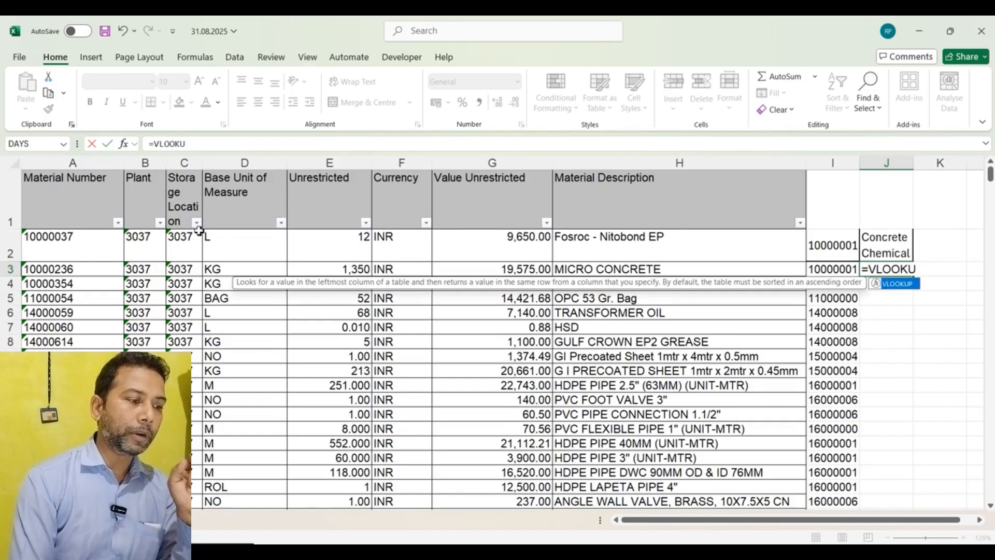
pyautogui.write('(')
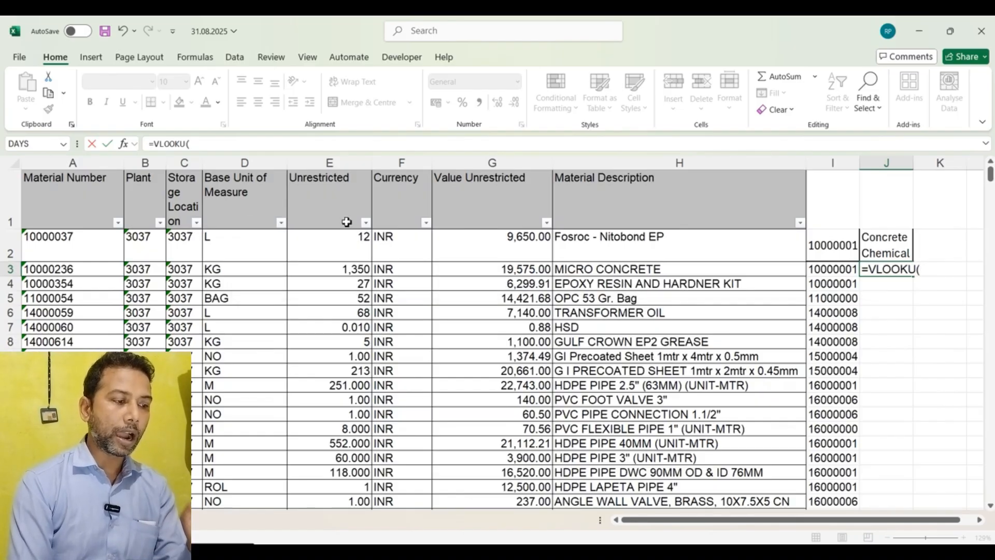
pyautogui.click(86, 248)
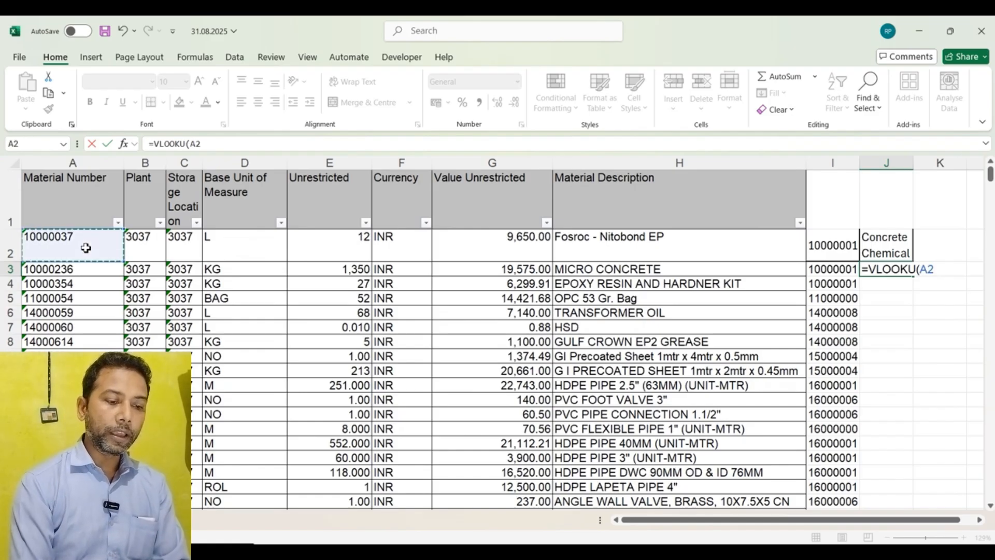
pyautogui.click(75, 267)
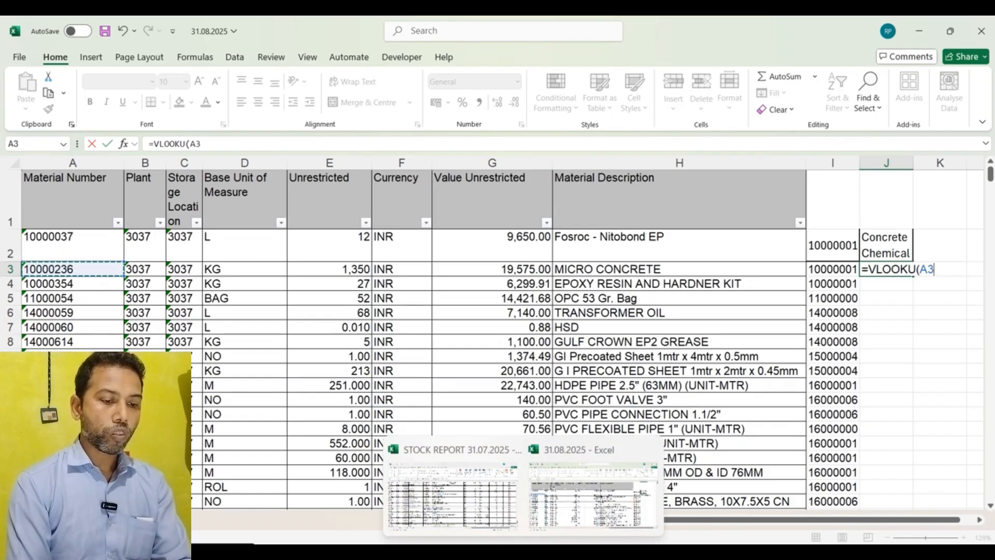
pyautogui.click(493, 527)
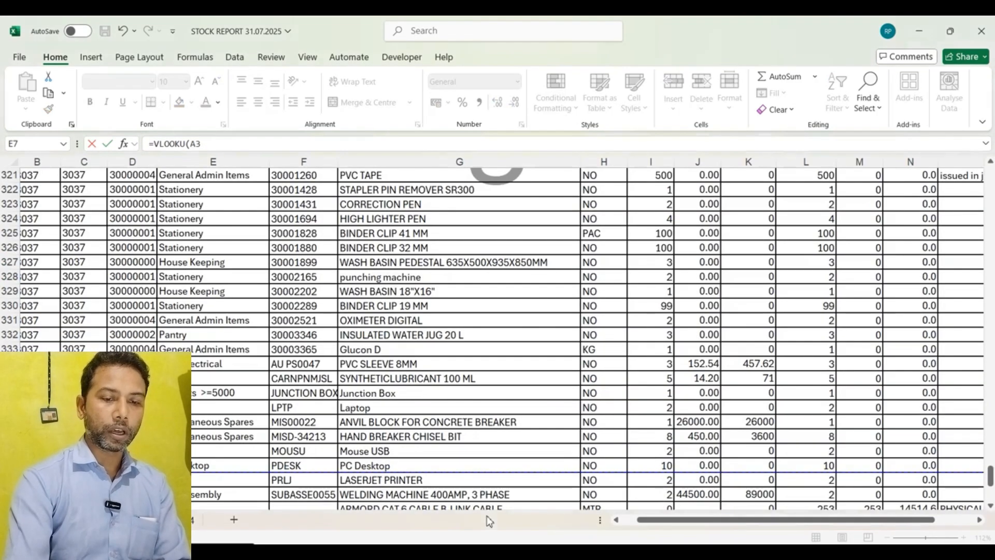
pyautogui.scroll(20, 389, 388)
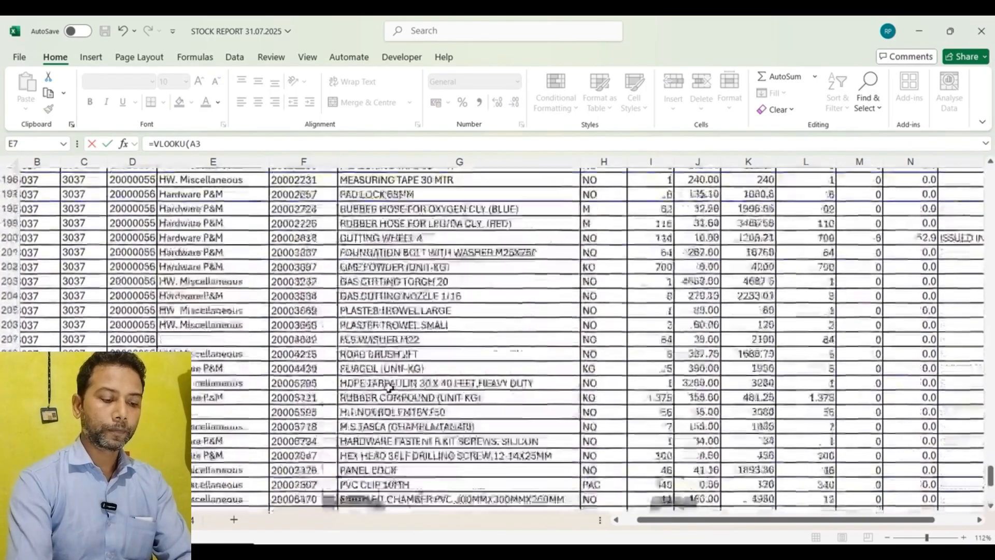
pyautogui.scroll(1, 388, 388)
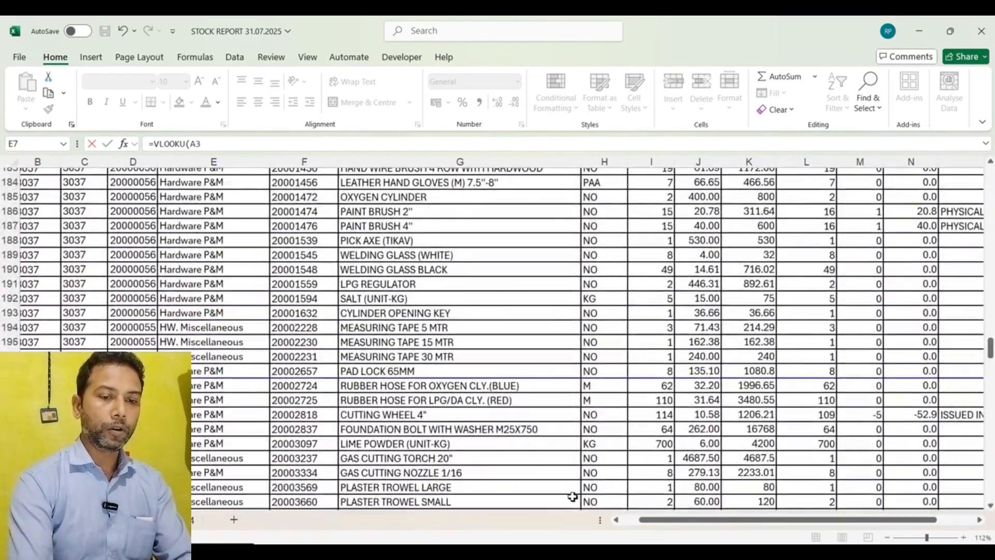
pyautogui.click(574, 501)
pyautogui.press('BackSpace')
pyautogui.press('BackSpace')
pyautogui.press('BackSpace')
pyautogui.press('BackSpace')
pyautogui.press('BackSpace')
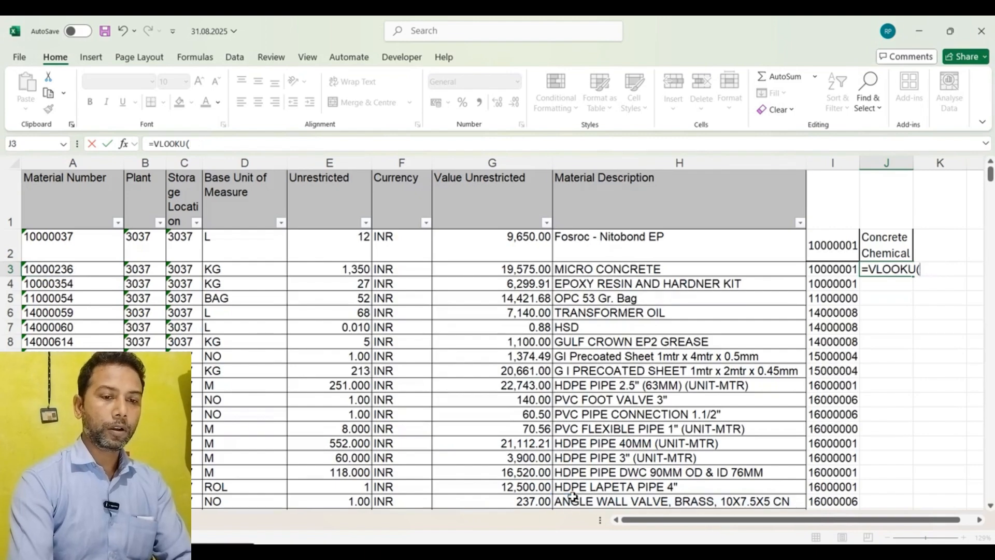
pyautogui.press('BackSpace')
pyautogui.press('BackSpace')
pyautogui.press('BackSpace')
pyautogui.press('BackSpace')
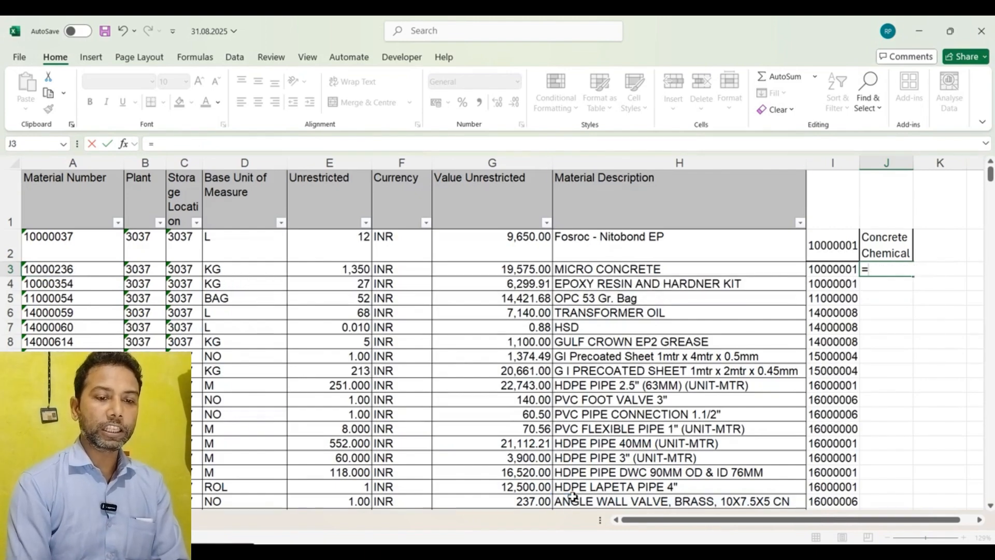
# Step: Start a VLOOKUP in J3 using I3 as lookup value and Sheet2 range $D$6:$E$343 of STOCK REPORT 31.07.2025 as table
pyautogui.write('VLOO')
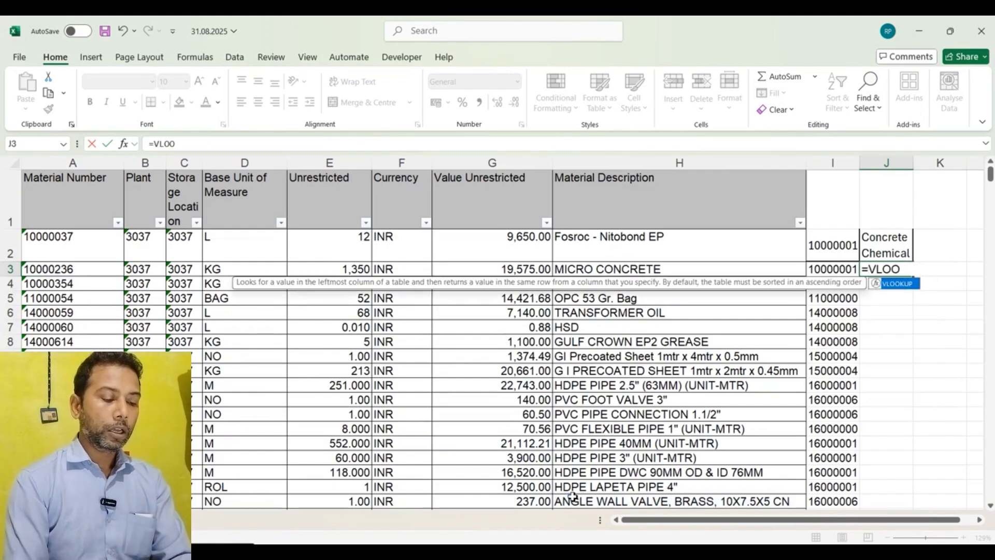
pyautogui.write('KUP(')
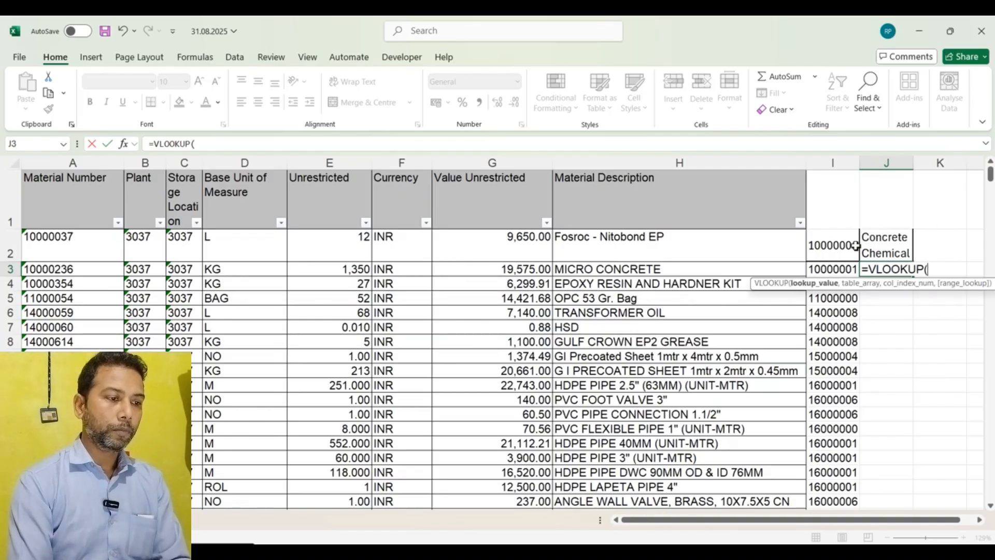
pyautogui.click(834, 270)
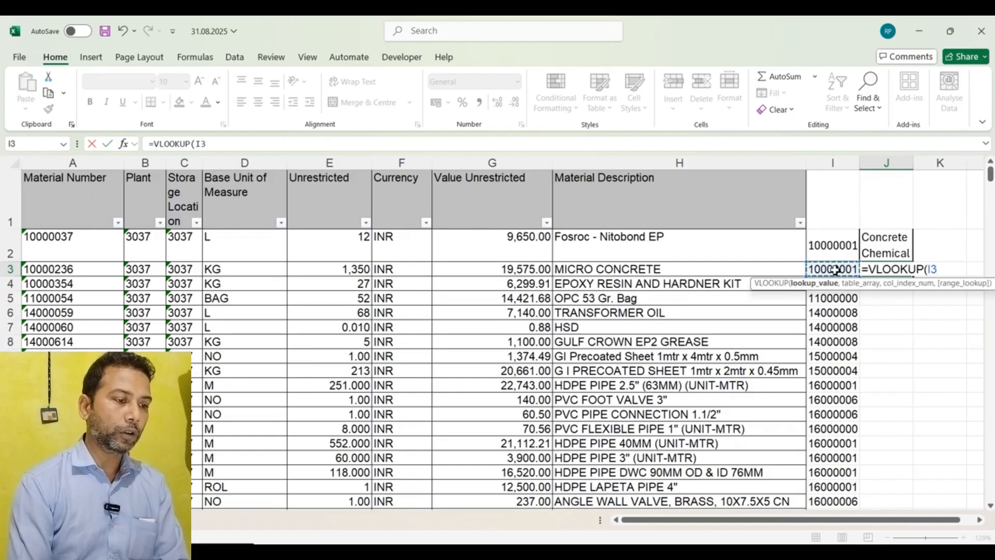
pyautogui.hotkey('ctrl', 'Tab')
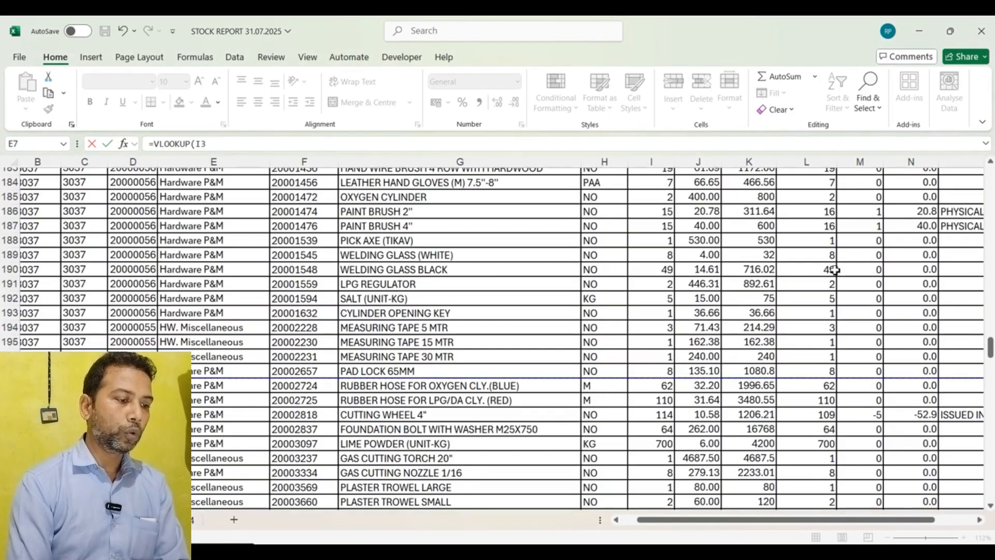
pyautogui.write(',')
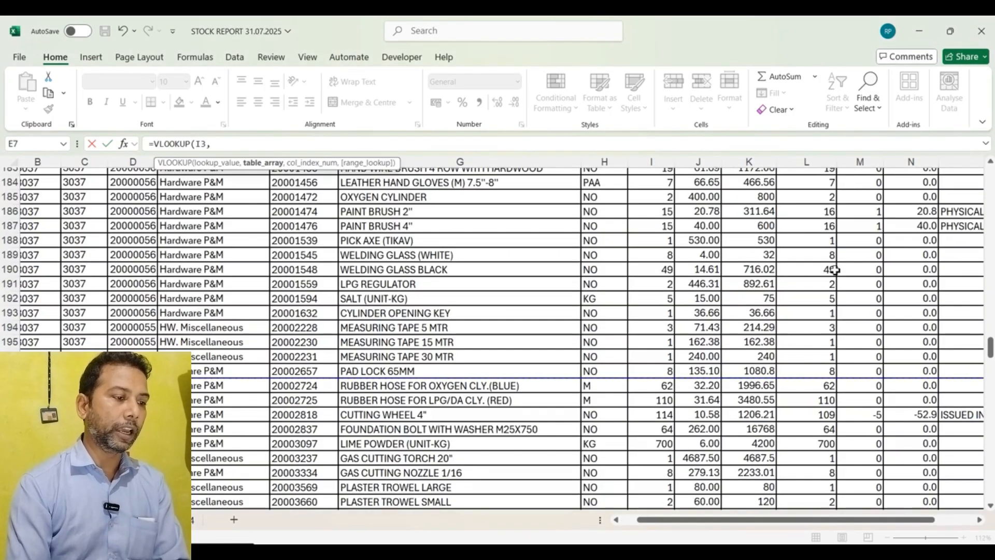
pyautogui.scroll(20, 824, 275)
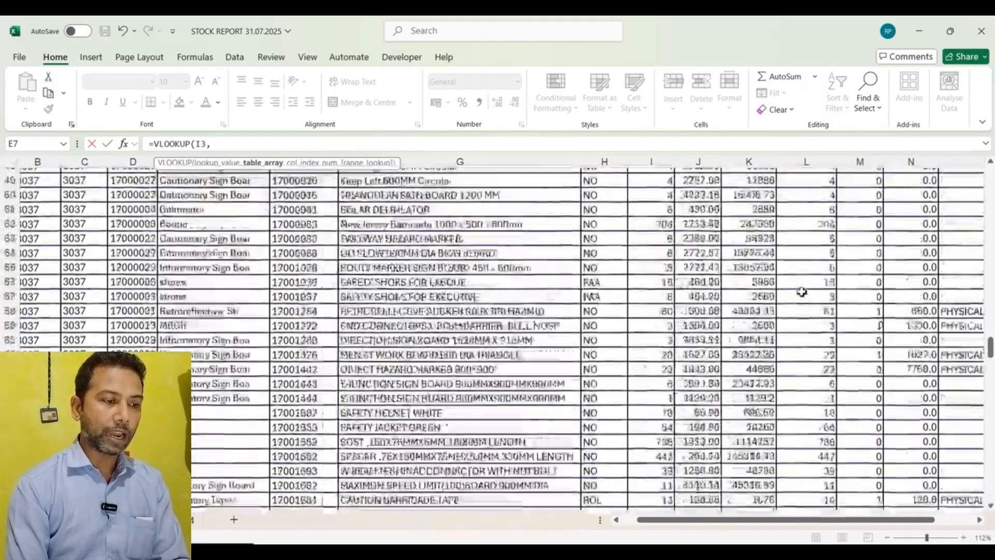
pyautogui.scroll(18, 802, 292)
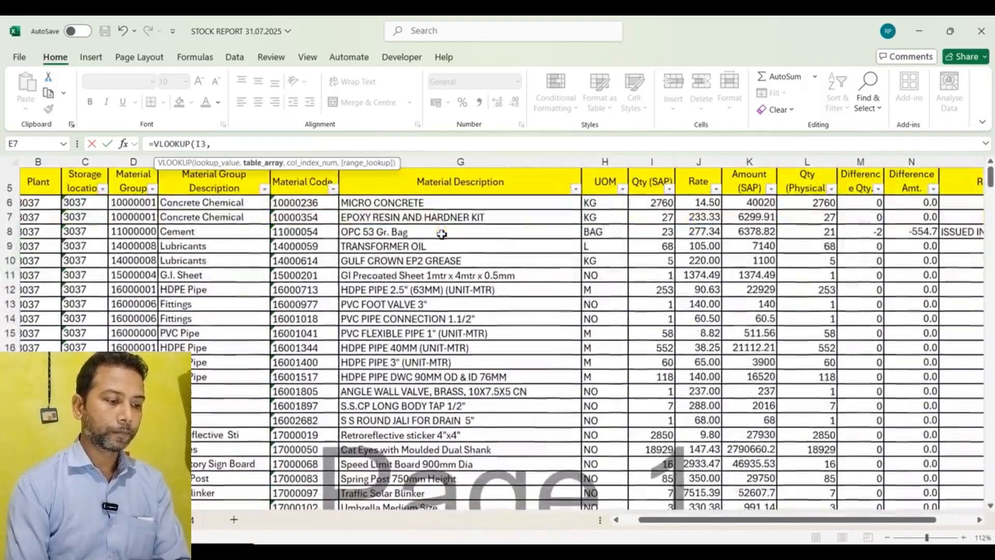
pyautogui.click(143, 203)
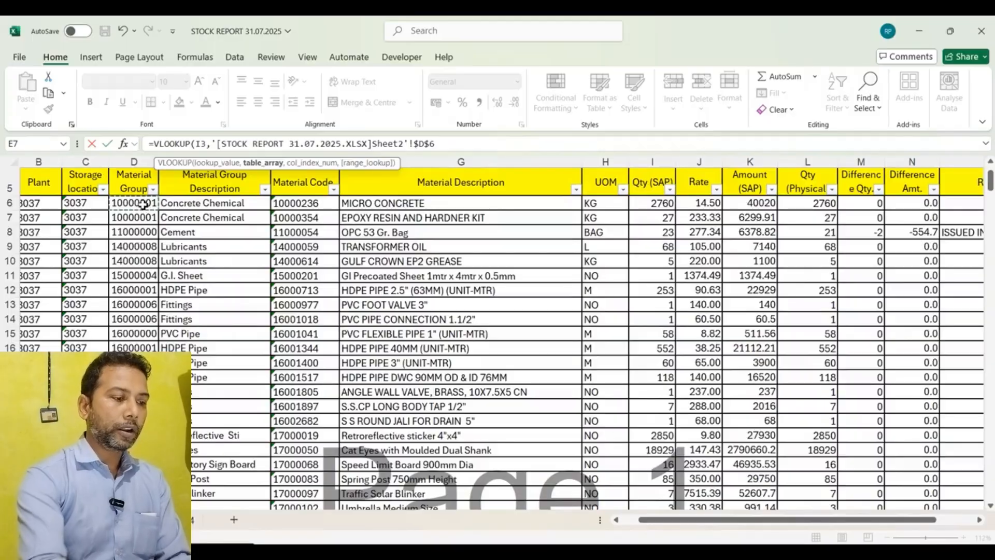
pyautogui.hotkey('shift', 'Right')
pyautogui.hotkey('shift', 'Down')
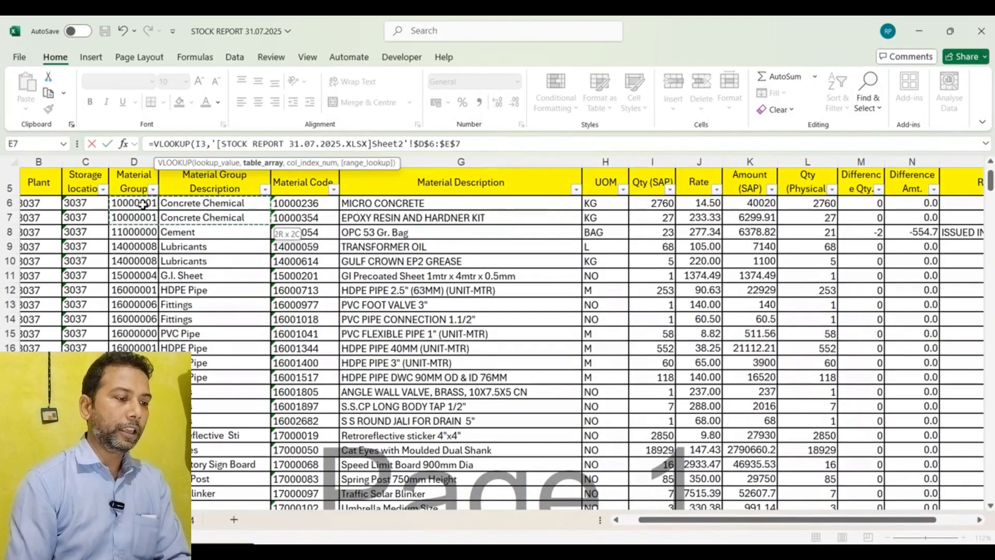
pyautogui.hotkey('ctrl', 'shift', 'Down')
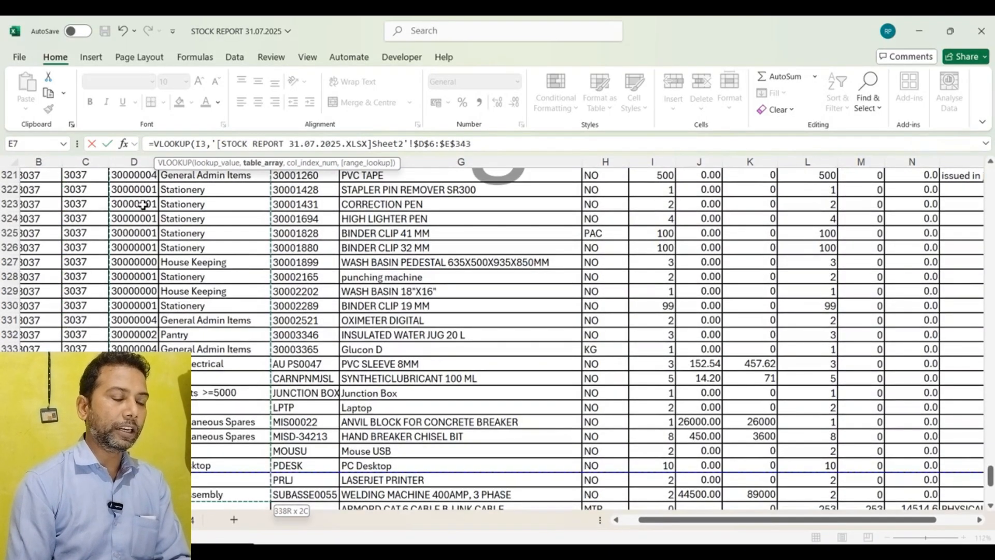
# Step: Complete the VLOOKUP with column index 2 and FALSE for exact match, then fill it down column J
pyautogui.write(',')
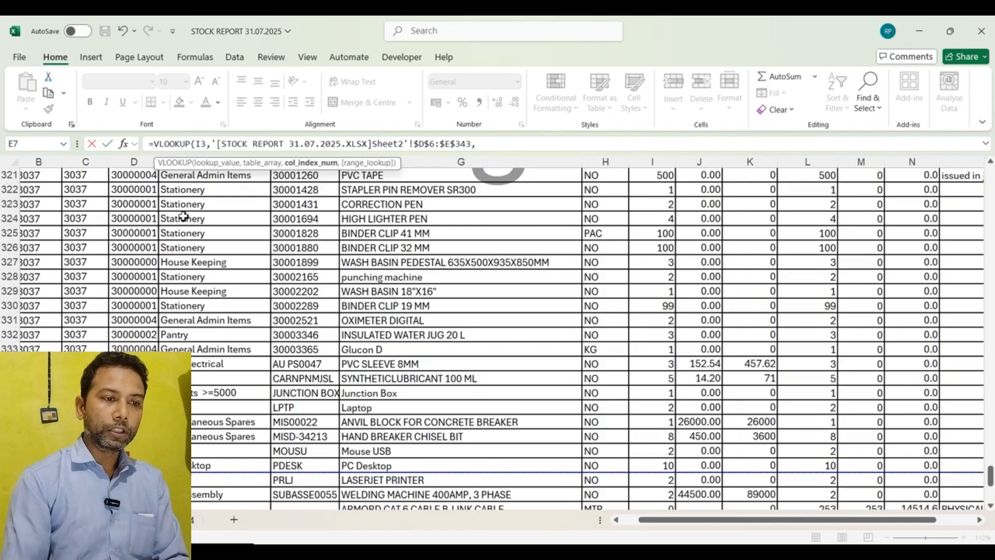
pyautogui.write('2')
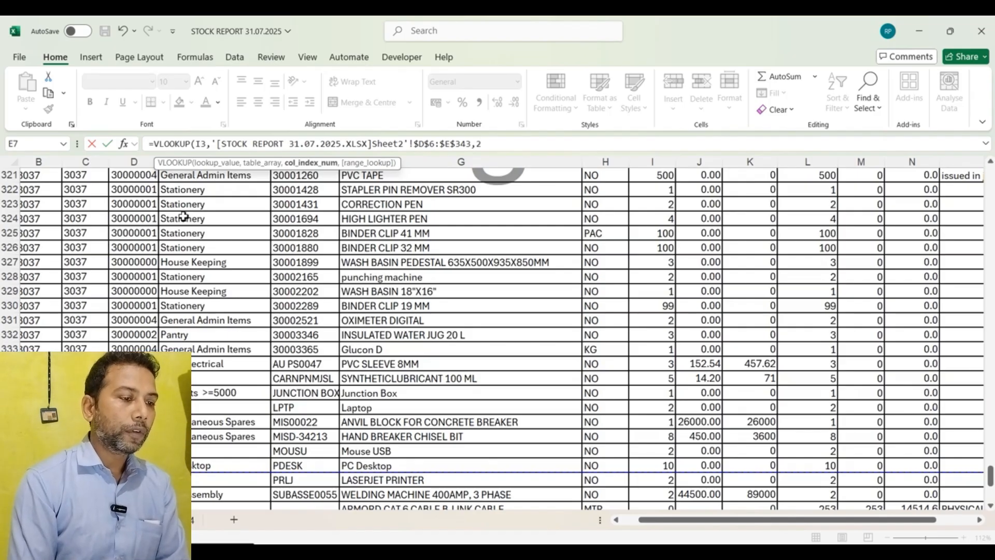
pyautogui.write(',')
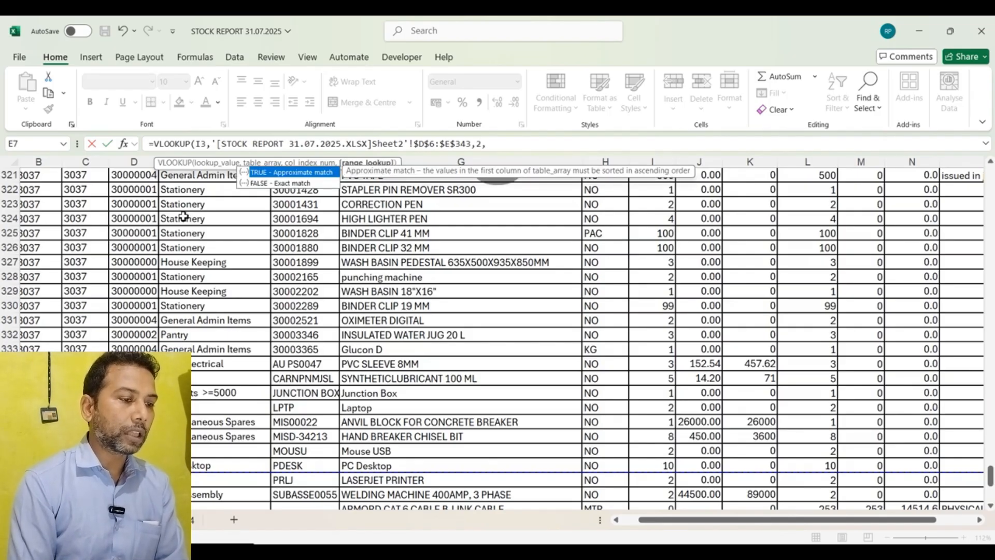
pyautogui.write('0')
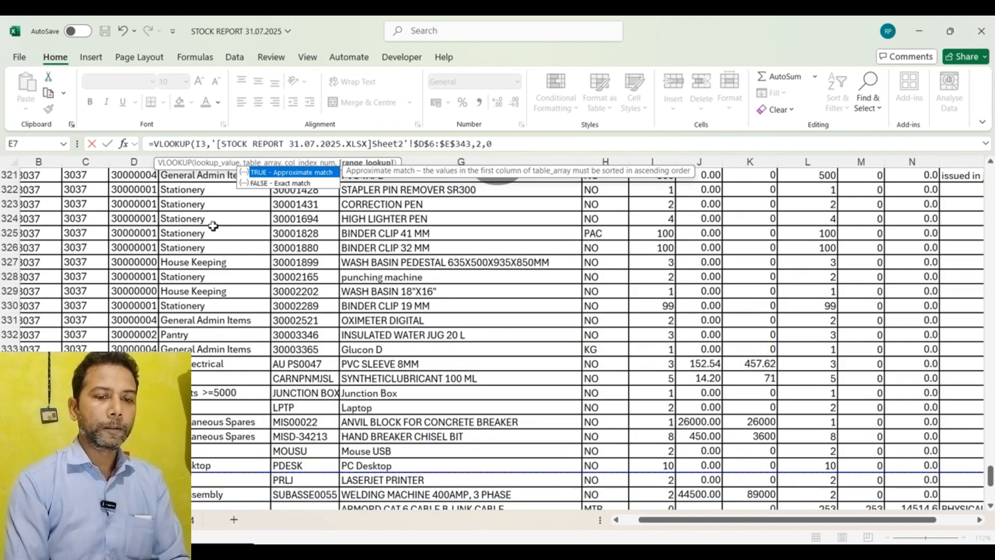
pyautogui.press('BackSpace')
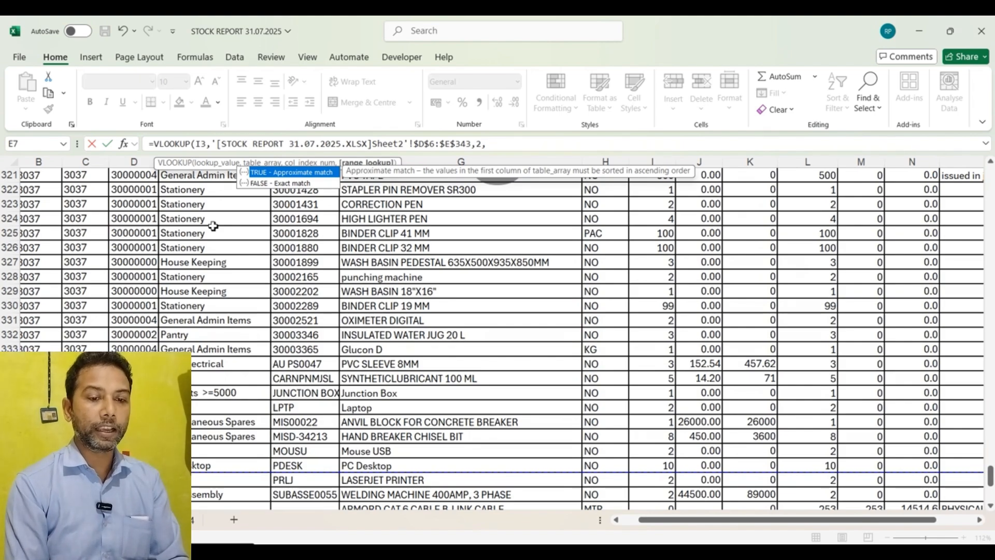
pyautogui.write('FALSE')
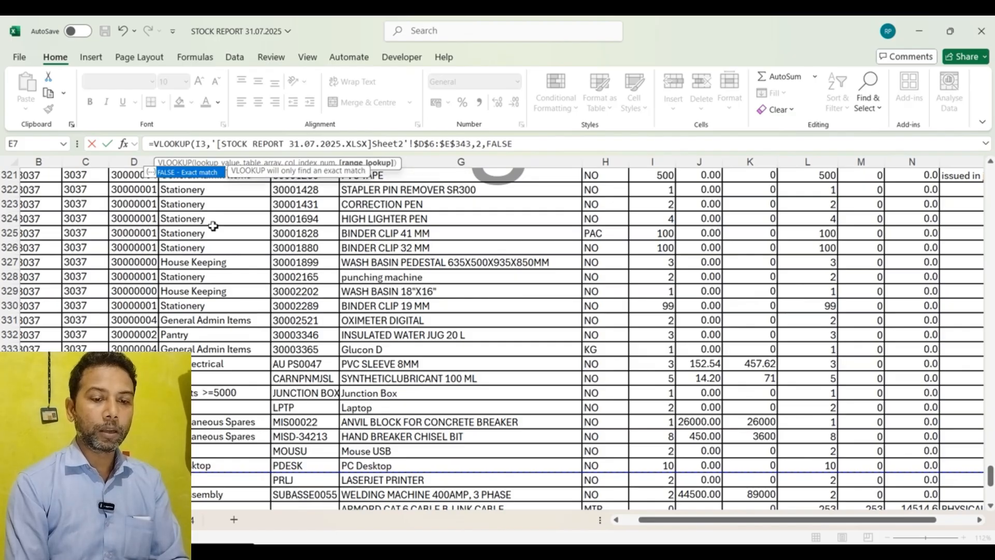
pyautogui.write(')')
pyautogui.press('Return')
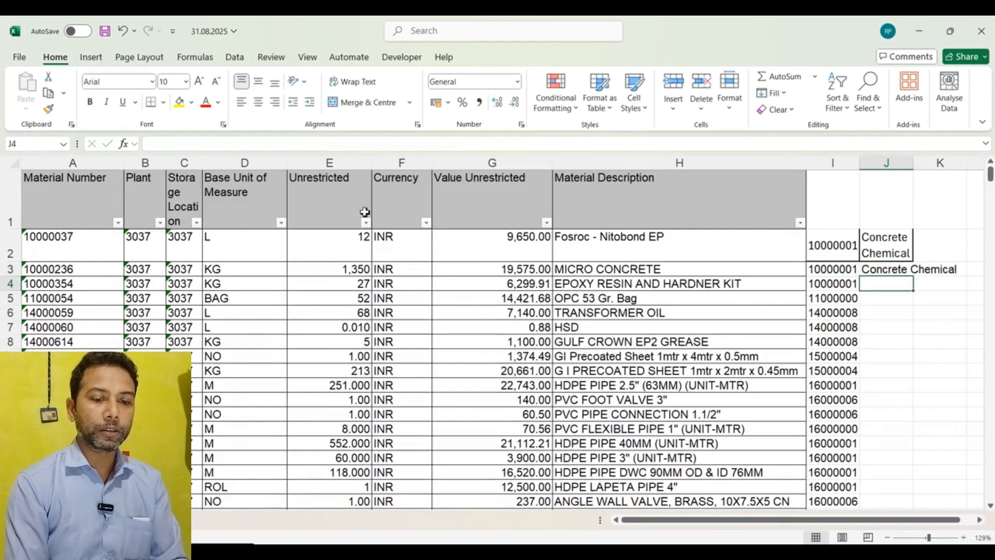
pyautogui.click(911, 267)
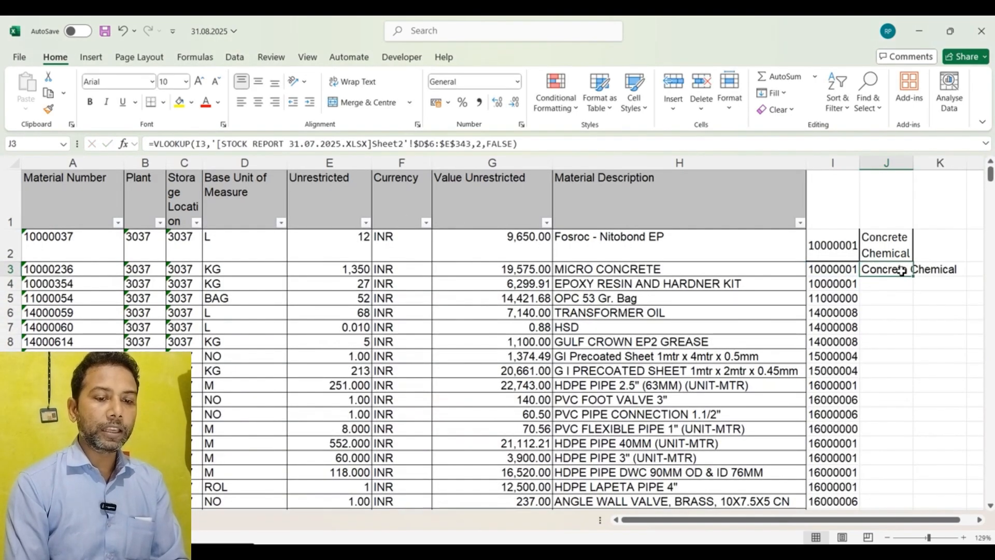
pyautogui.doubleClick(915, 276)
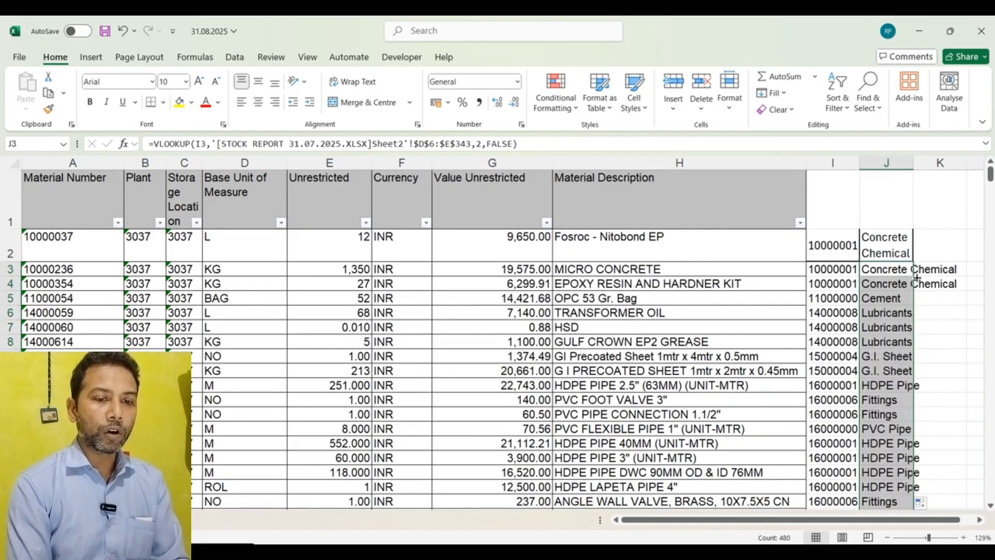
# Step: Scroll and zoom through column J to review the filled material group descriptions
pyautogui.scroll(-20, 916, 279)
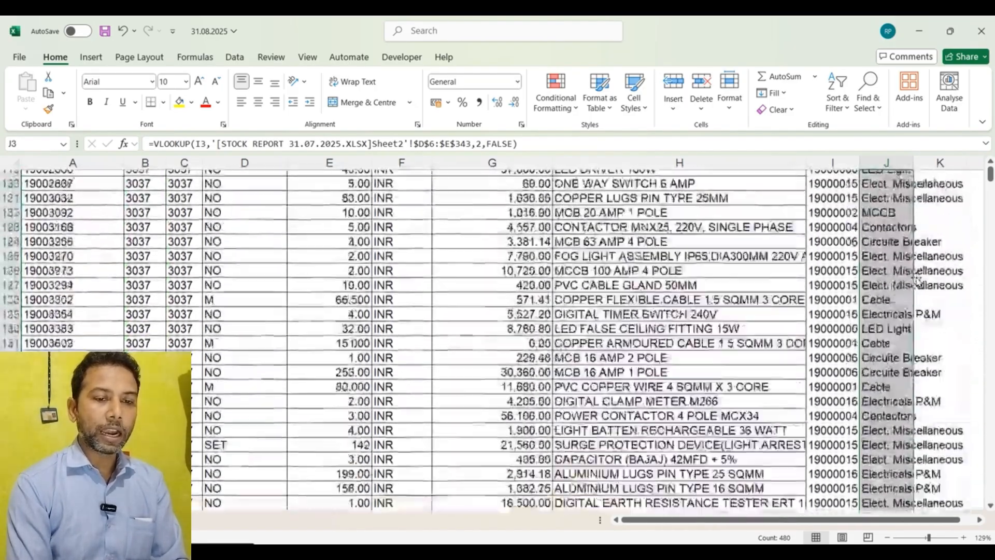
pyautogui.scroll(20, 917, 280)
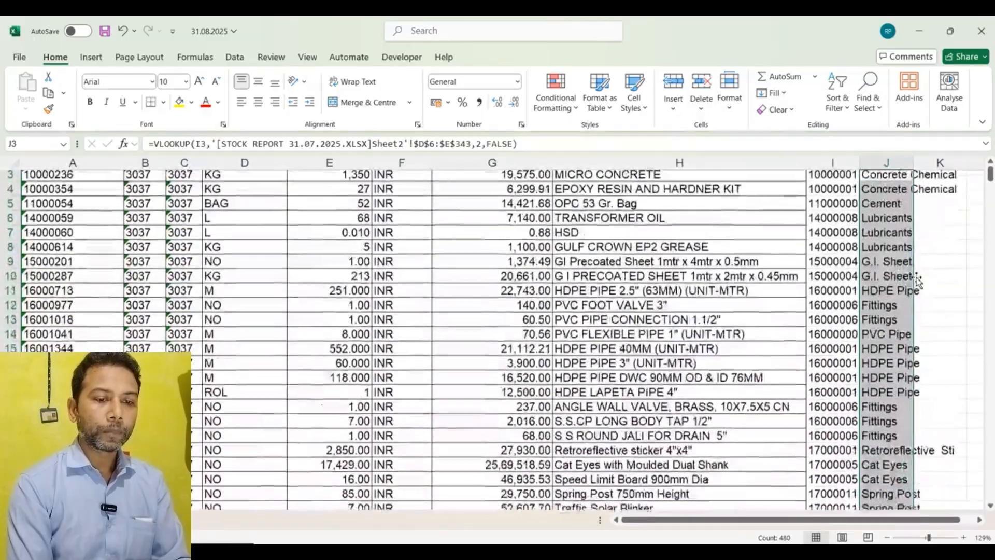
pyautogui.scroll(1, 917, 280)
pyautogui.scroll(2, 917, 278)
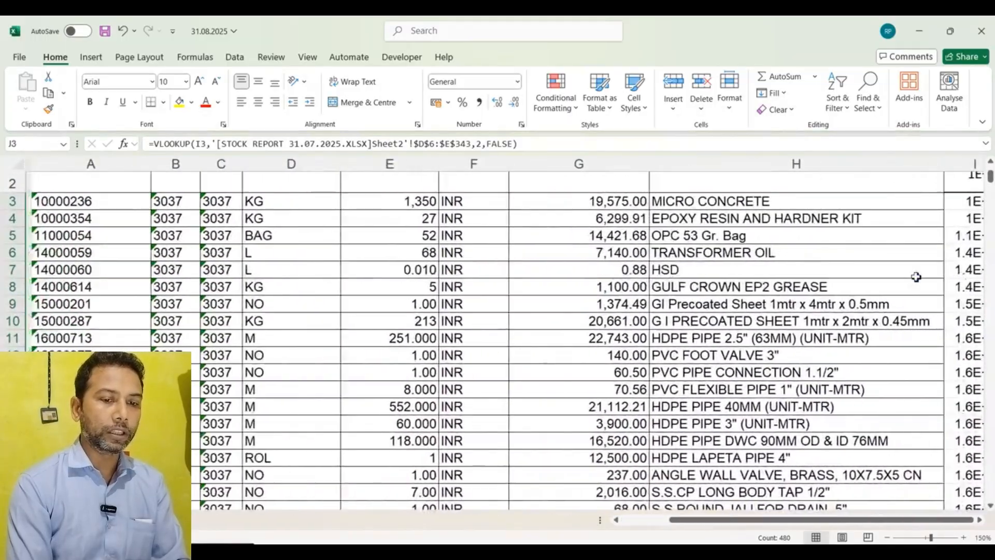
pyautogui.scroll(-2, 916, 277)
pyautogui.scroll(1, 916, 277)
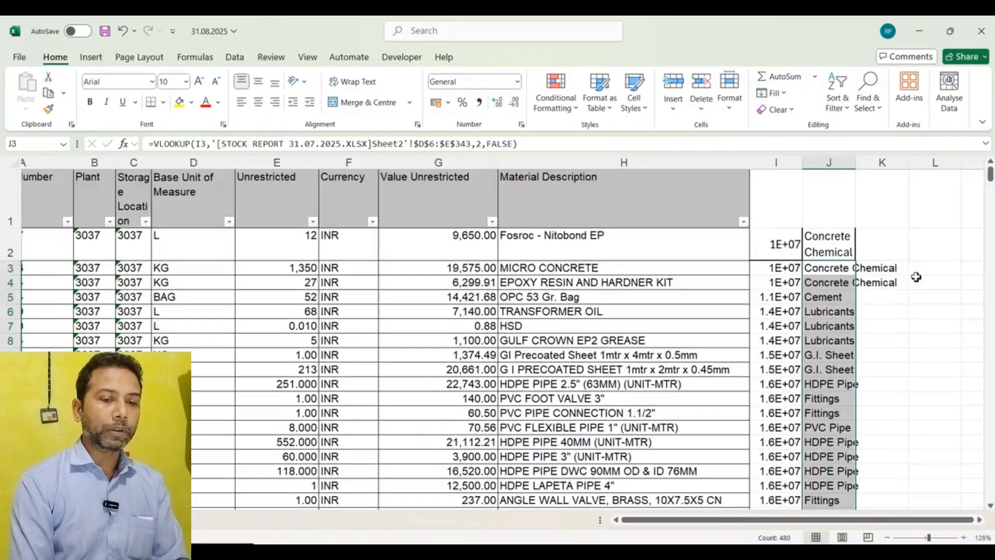
pyautogui.scroll(2, 916, 278)
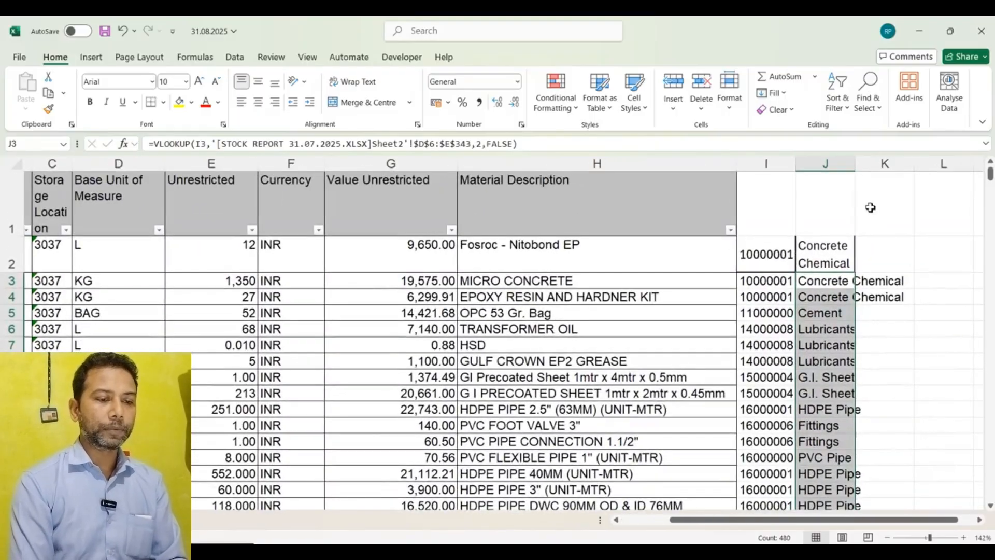
pyautogui.hscroll(-3, 430, 369)
pyautogui.hscroll(3, 430, 369)
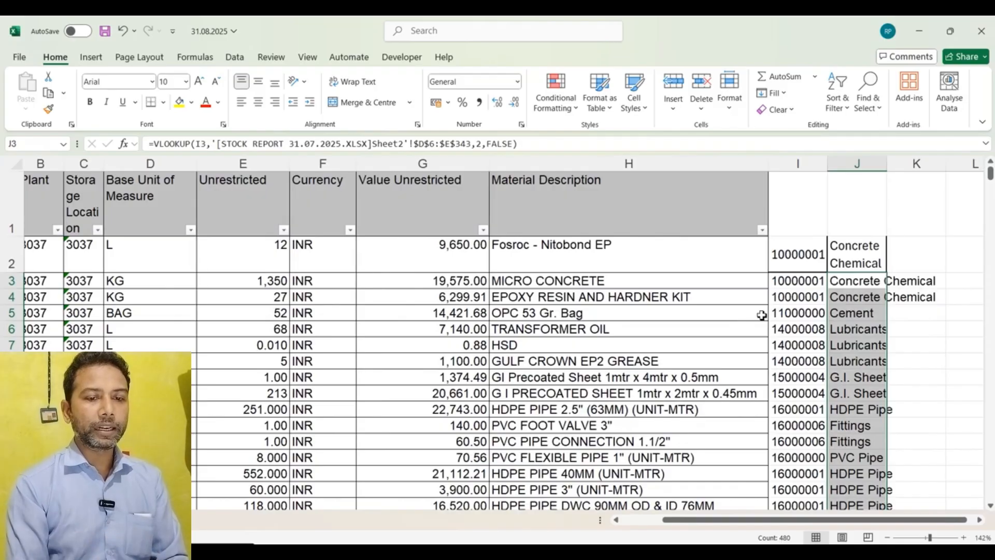
pyautogui.hscroll(-2, 761, 315)
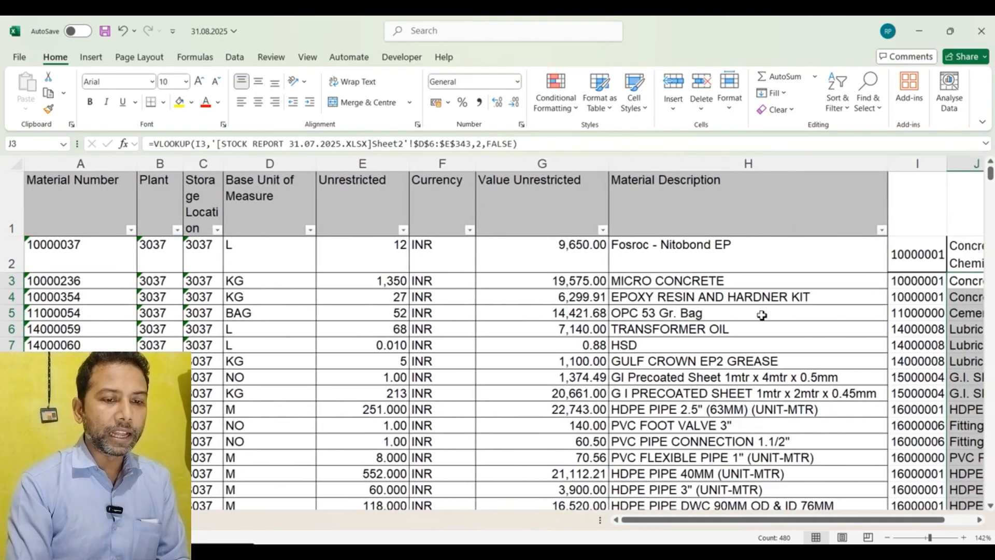
pyautogui.hscroll(3, 762, 315)
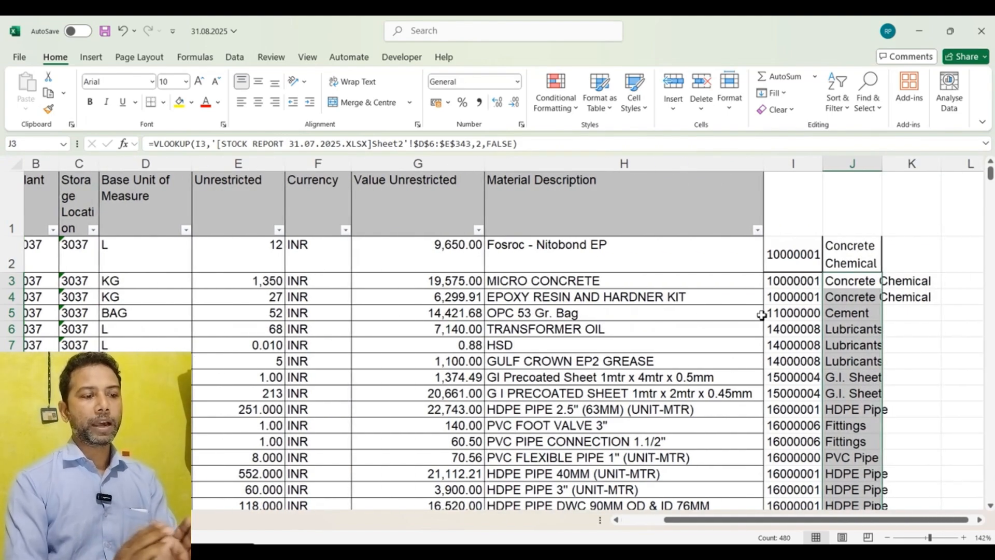
pyautogui.hscroll(-1, 762, 315)
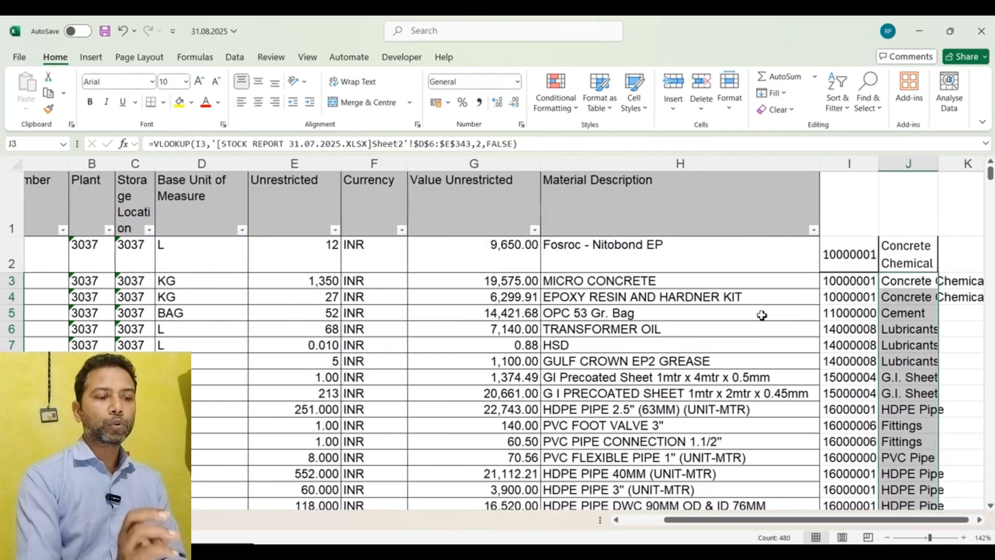